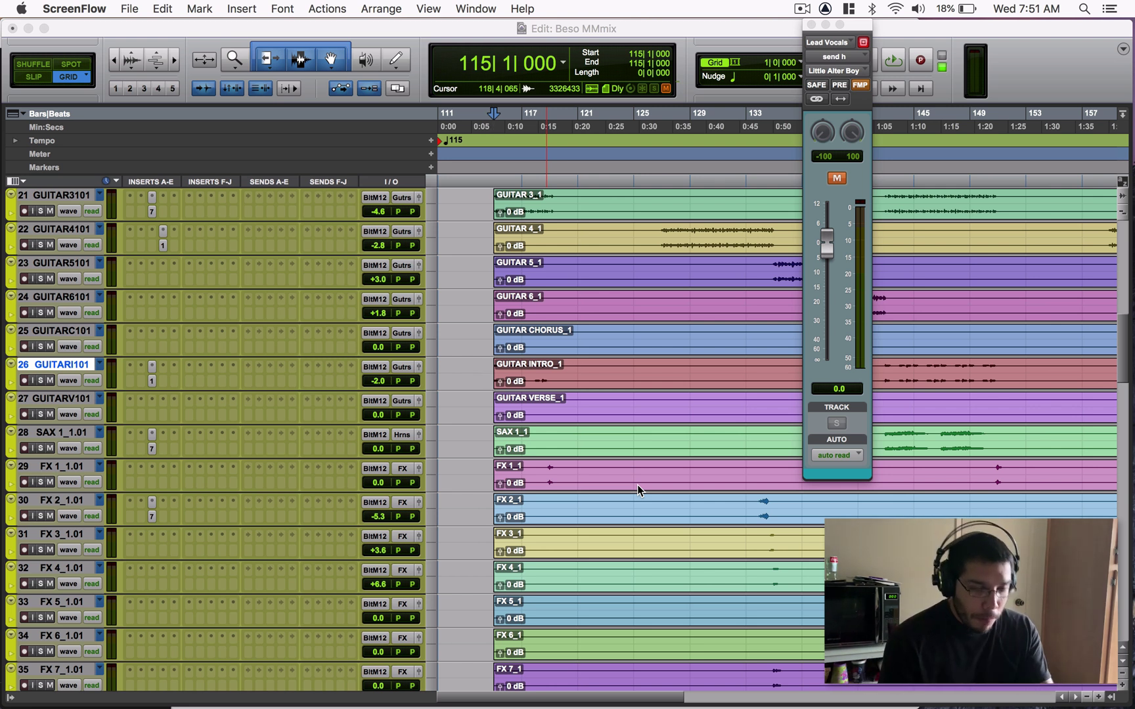
# - Bring the Beso MMmix session's edit window to the front in Pro Tools
pyautogui.click(654, 26)
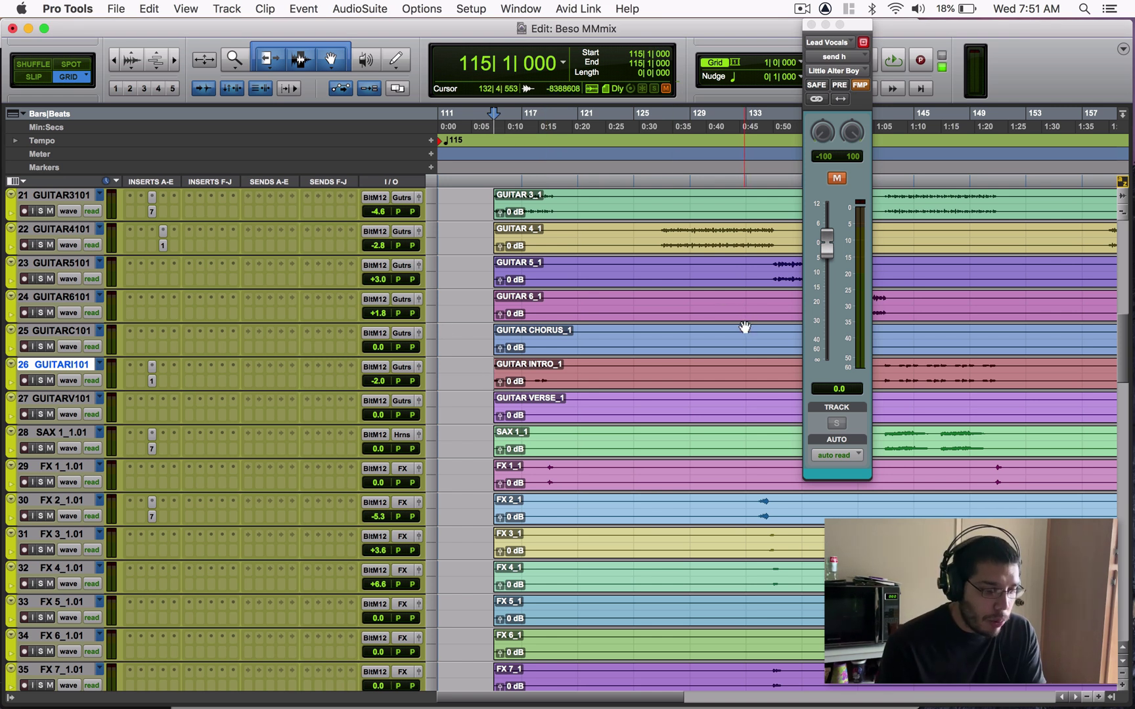
pyautogui.press('super+Tab')
pyautogui.press('super+Tab')
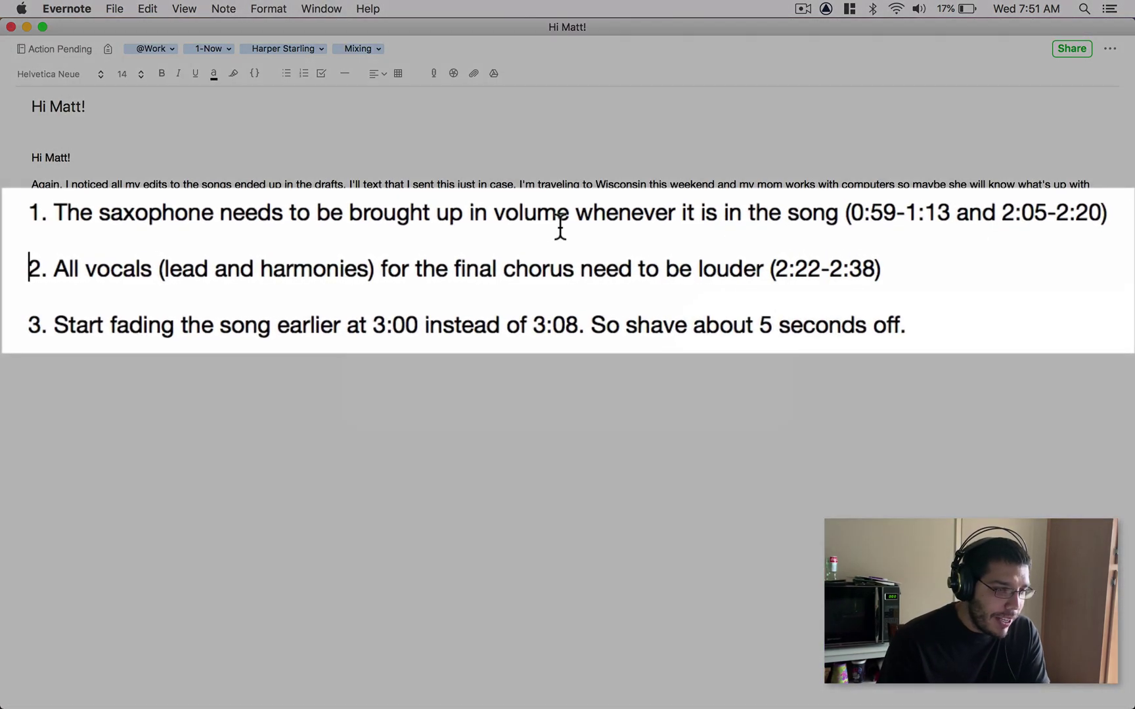
pyautogui.moveTo(28, 212); pyautogui.dragTo(1110, 212)
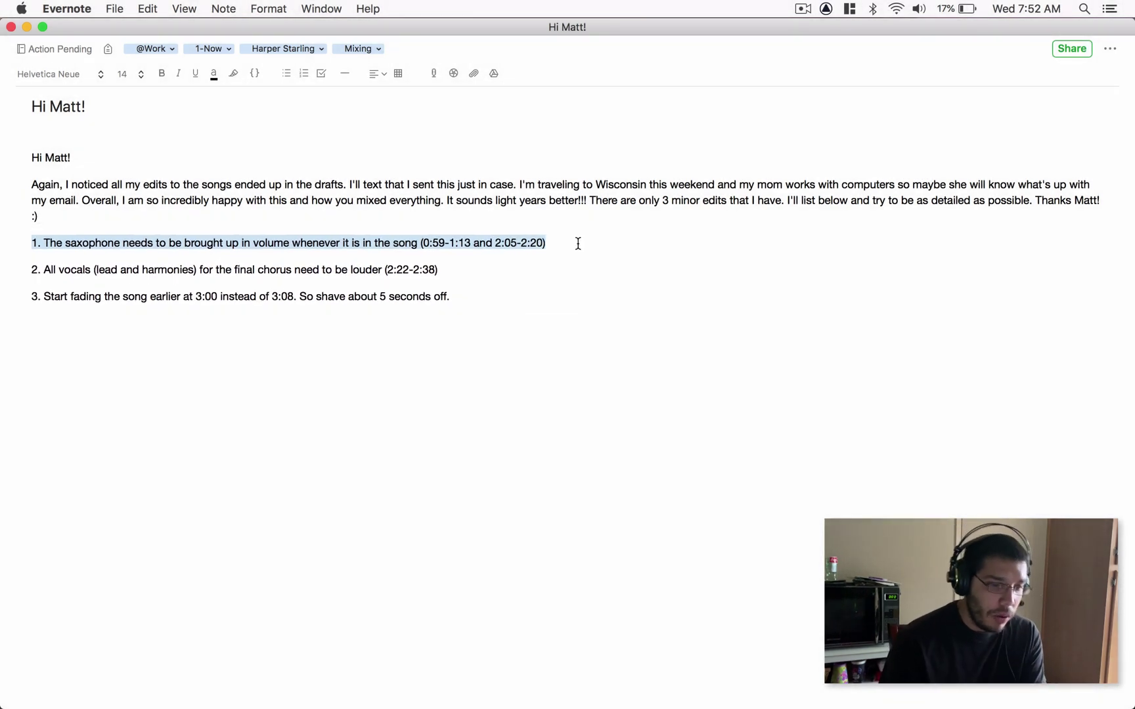
pyautogui.press('super+Tab')
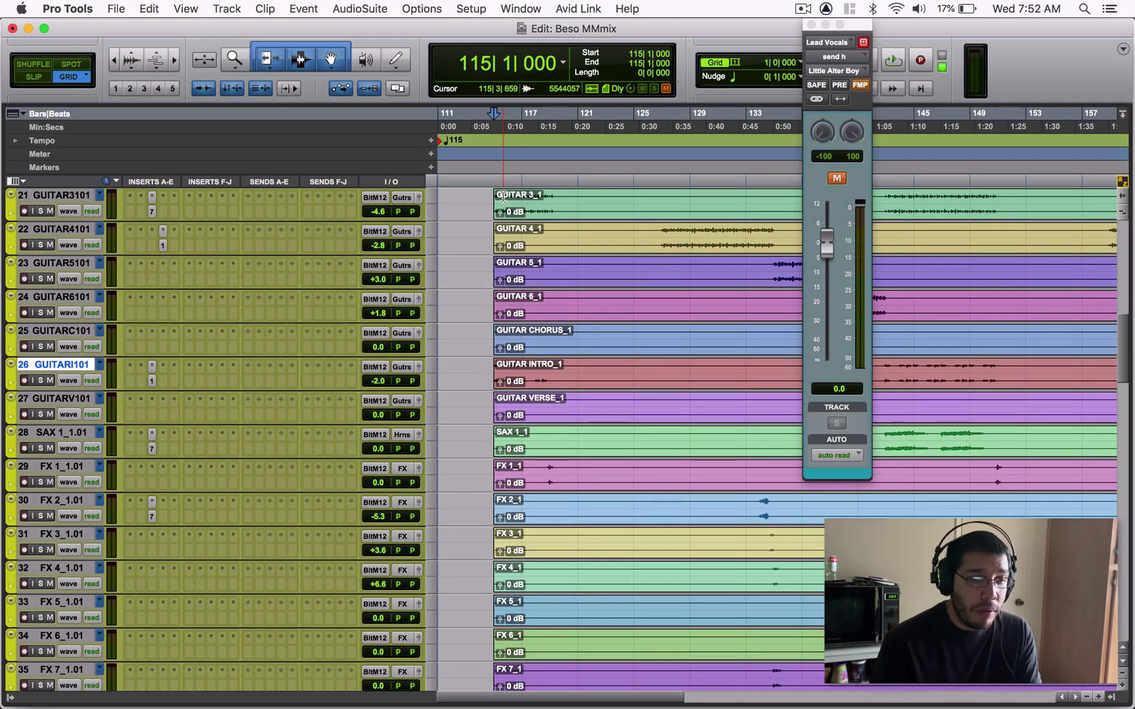
# - Select bars 111–115 on the BASS track, delete them in Shuffle mode, then undo
pyautogui.scroll(15, 483, 223)
pyautogui.click(492, 227)
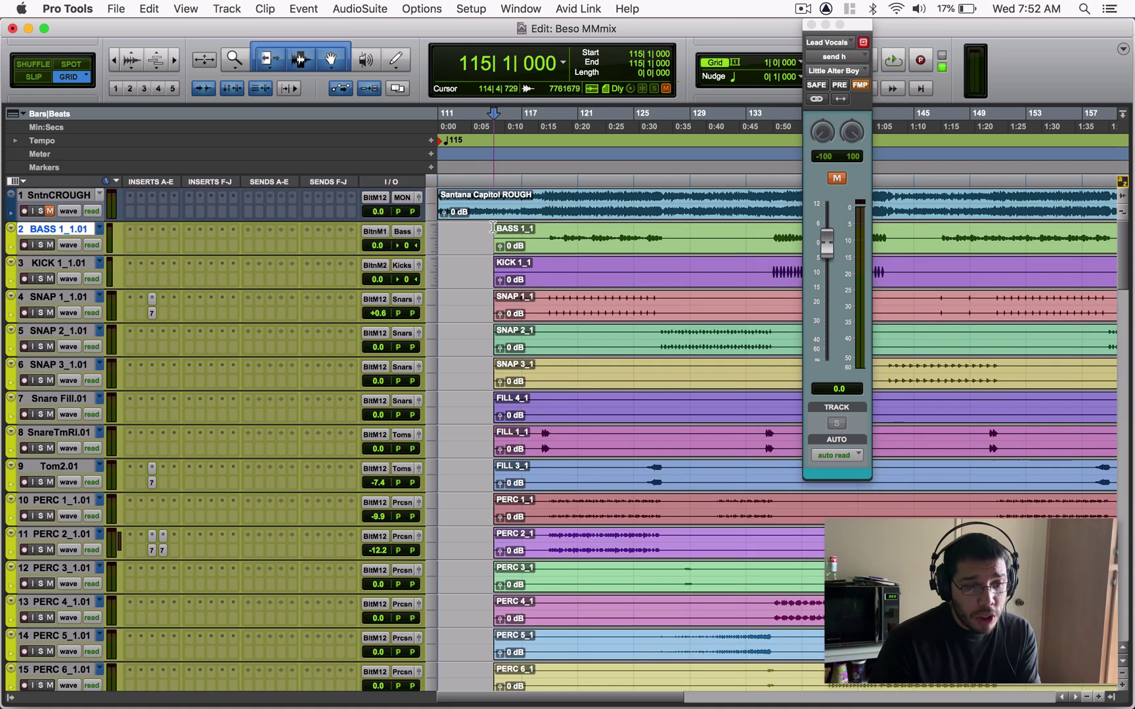
pyautogui.moveTo(492, 228); pyautogui.dragTo(37, 704)
pyautogui.click(45, 67)
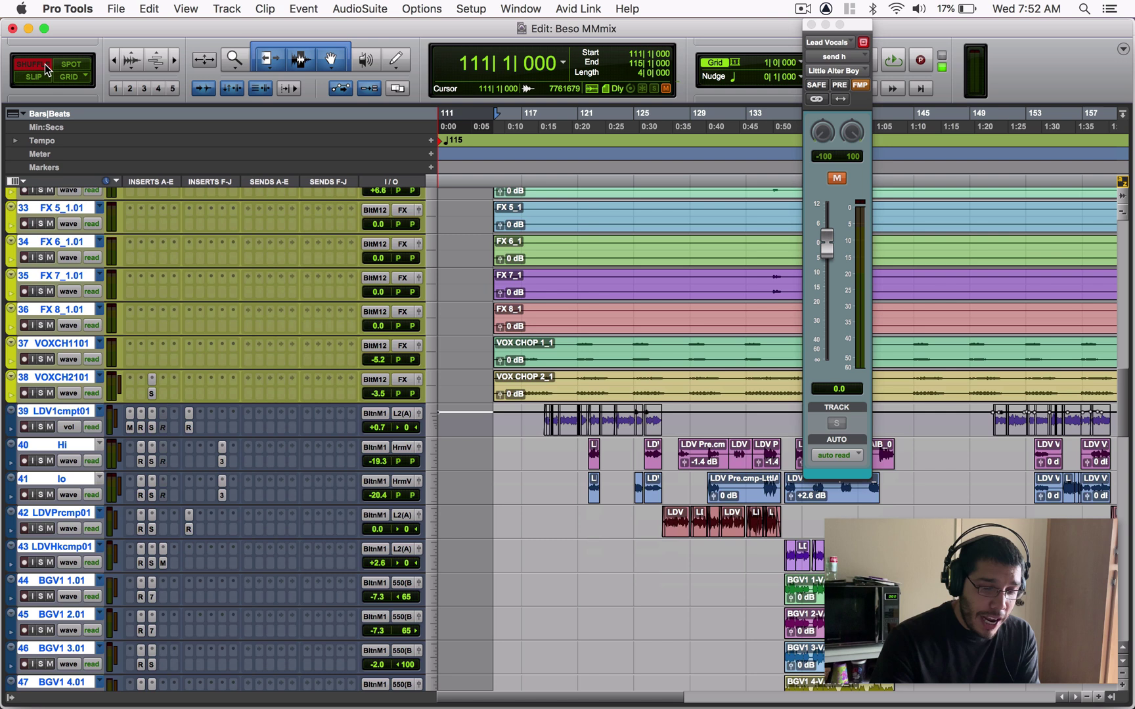
pyautogui.press('Delete')
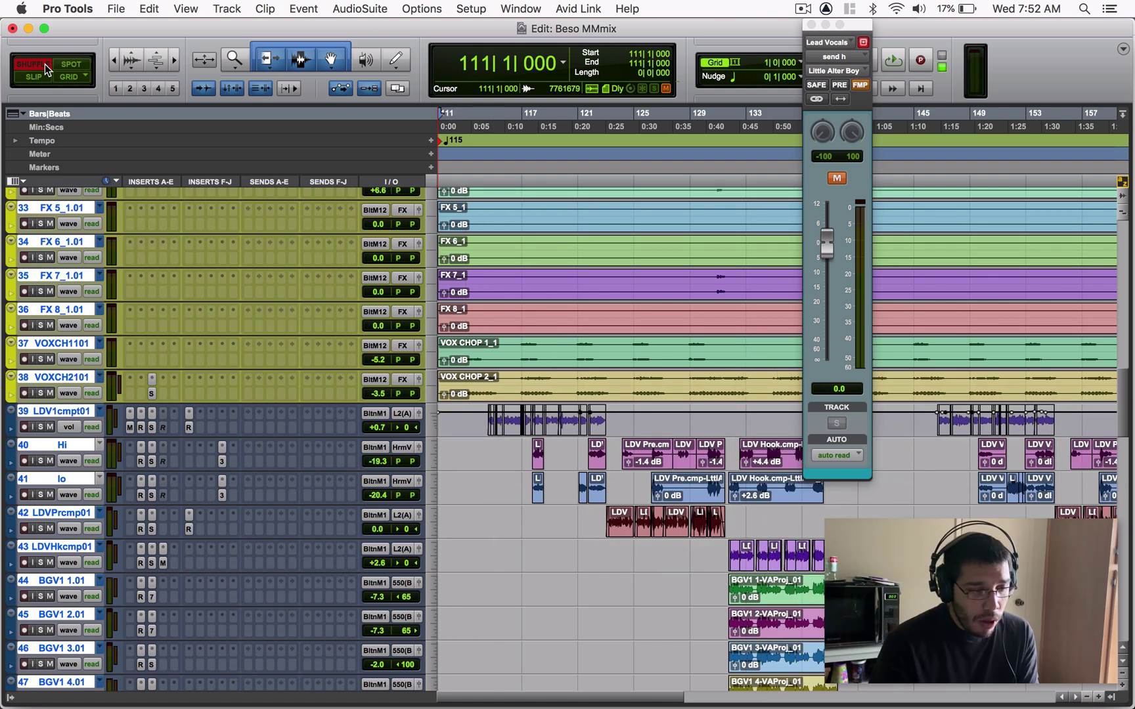
pyautogui.scroll(-5, 509, 486)
pyautogui.press('super+z')
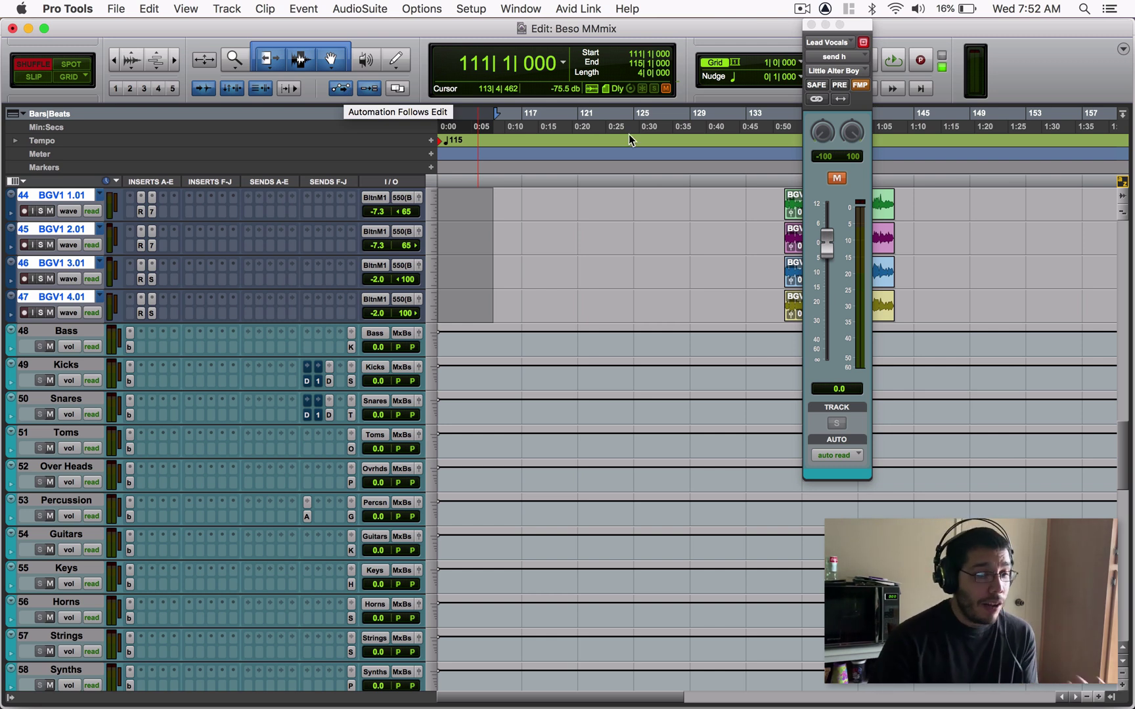
# - Reselect from just before the BASS clip back to session start, extended across the following tracks
pyautogui.scroll(20, 555, 258)
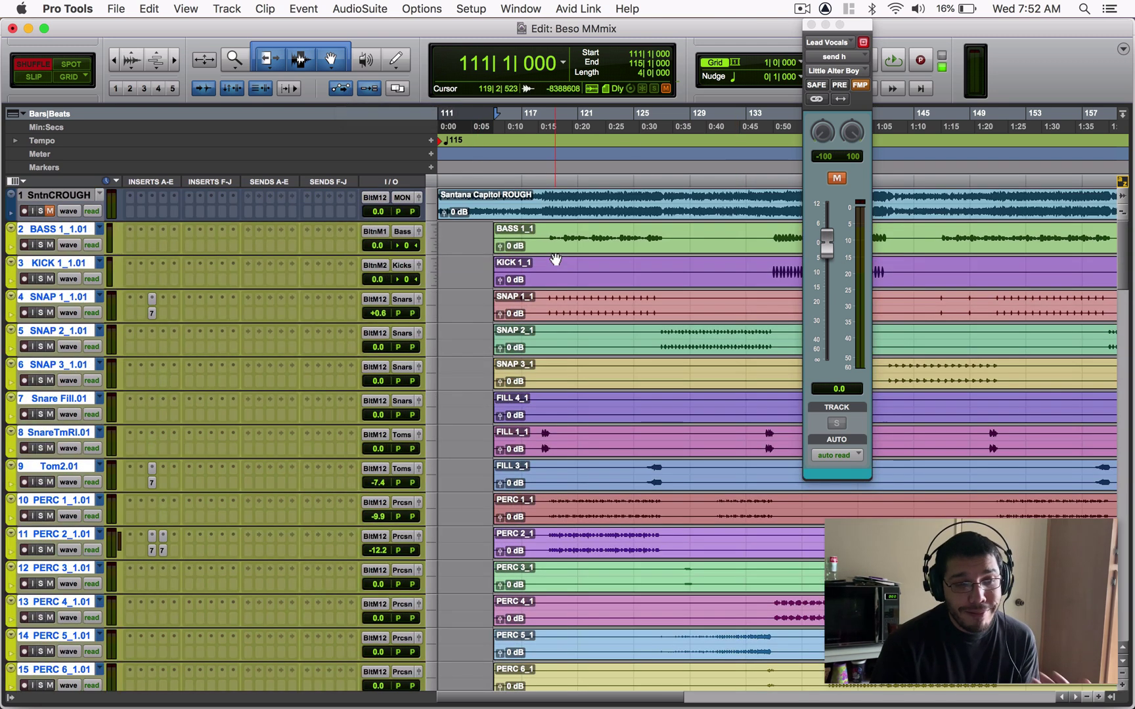
pyautogui.click(482, 251)
pyautogui.click(492, 234)
pyautogui.hotkey('shift', 'Return')
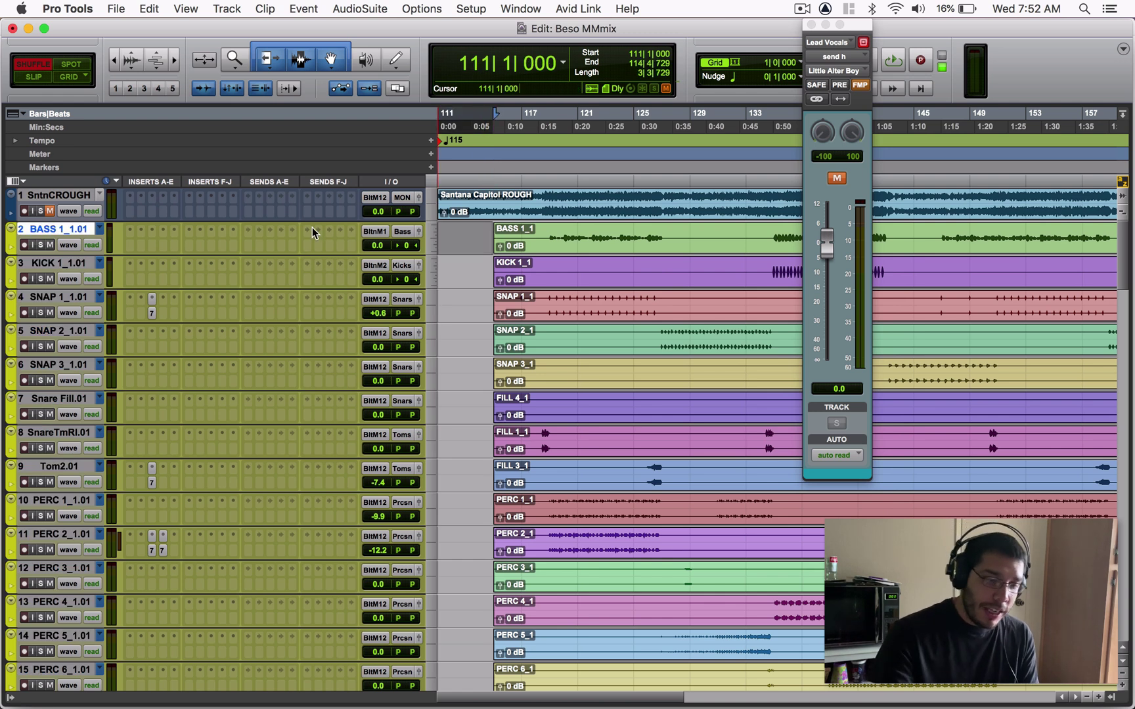
pyautogui.hotkey('shift', ';')
pyautogui.hotkey('shift', ';')
pyautogui.hotkey('shift', ';')
pyautogui.hotkey('shift', ';')
pyautogui.hotkey('shift', ';')
pyautogui.hotkey('shift', ';')
pyautogui.hotkey('shift', ';')
pyautogui.hotkey('shift', ';')
pyautogui.hotkey('shift', ';')
pyautogui.hotkey('shift', ';')
pyautogui.hotkey('shift', ';')
pyautogui.hotkey('shift', ';')
pyautogui.hotkey('shift', ';')
pyautogui.hotkey('shift', ';')
pyautogui.hotkey('shift', ';')
pyautogui.hotkey('shift', ';')
pyautogui.hotkey('shift', ';')
pyautogui.hotkey('shift', ';')
pyautogui.hotkey('shift', ';')
pyautogui.hotkey('shift', ';')
pyautogui.hotkey('shift', ';')
pyautogui.hotkey('shift', ';')
pyautogui.hotkey('shift', ';')
pyautogui.hotkey('shift', ';')
pyautogui.hotkey('shift', ';')
pyautogui.hotkey('shift', ';')
pyautogui.hotkey('shift', ';')
pyautogui.hotkey('shift', ';')
pyautogui.hotkey('shift', ';')
pyautogui.hotkey('shift', ';')
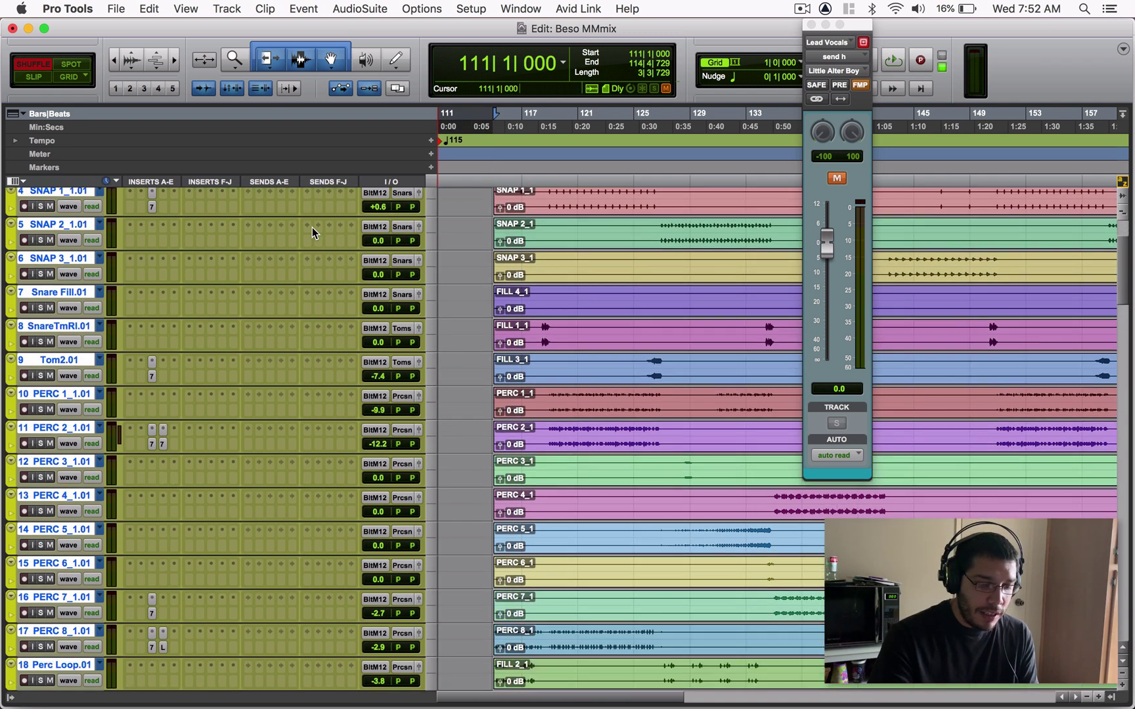
pyautogui.hotkey('shift', ';')
pyautogui.hotkey('shift', ';')
pyautogui.hotkey('shift', ';')
pyautogui.hotkey('shift', ';')
pyautogui.hotkey('shift', ';')
pyautogui.hotkey('shift', ';')
pyautogui.hotkey('shift', ';')
pyautogui.hotkey('shift', ';')
pyautogui.hotkey('shift', ';')
pyautogui.hotkey('shift', ';')
pyautogui.hotkey('shift', ';')
pyautogui.hotkey('shift', ';')
pyautogui.hotkey('shift', ';')
pyautogui.hotkey('shift', ';')
pyautogui.hotkey('shift', ';')
pyautogui.hotkey('shift', ';')
pyautogui.hotkey('shift', ';')
pyautogui.hotkey('shift', ';')
pyautogui.hotkey('shift', ';')
pyautogui.hotkey('shift', ';')
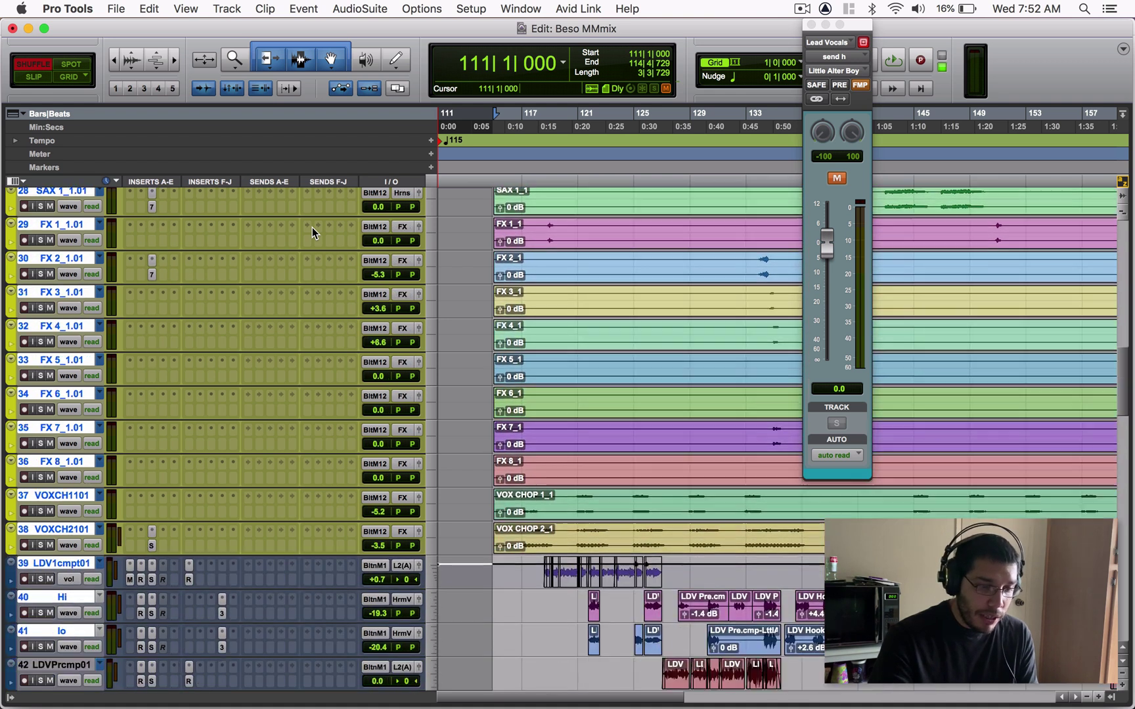
pyautogui.scroll(20, 565, 322)
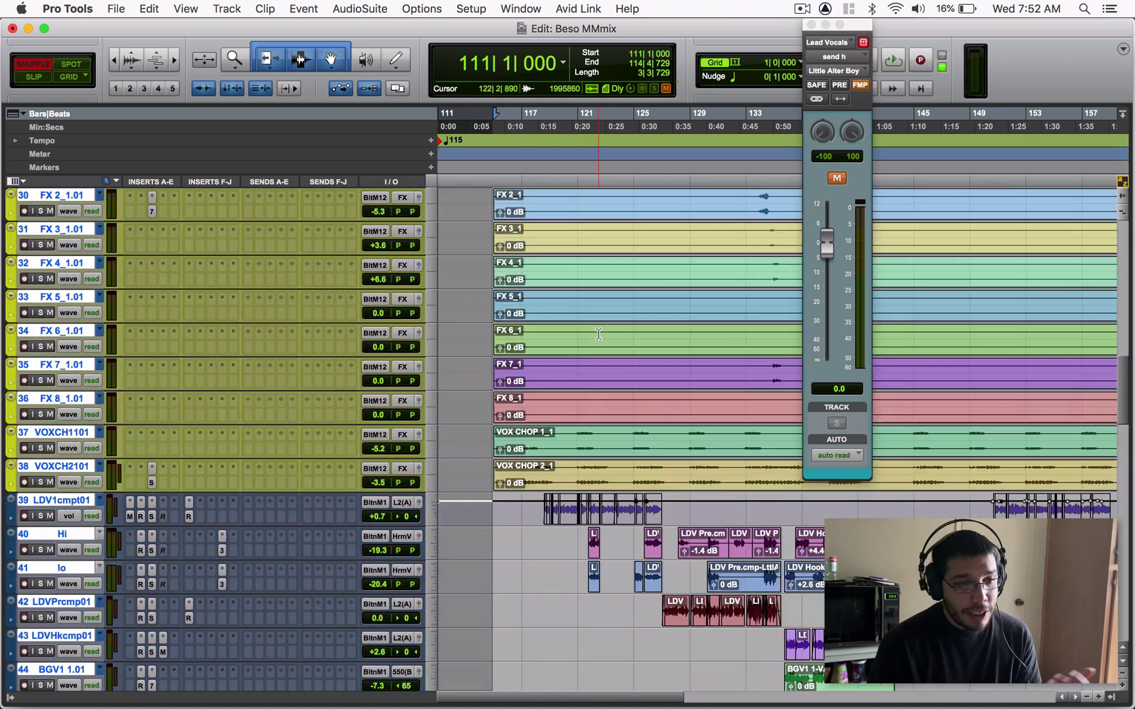
# - In Grid mode, select from bar 115 back to the session start on the BASS track
pyautogui.click(484, 235)
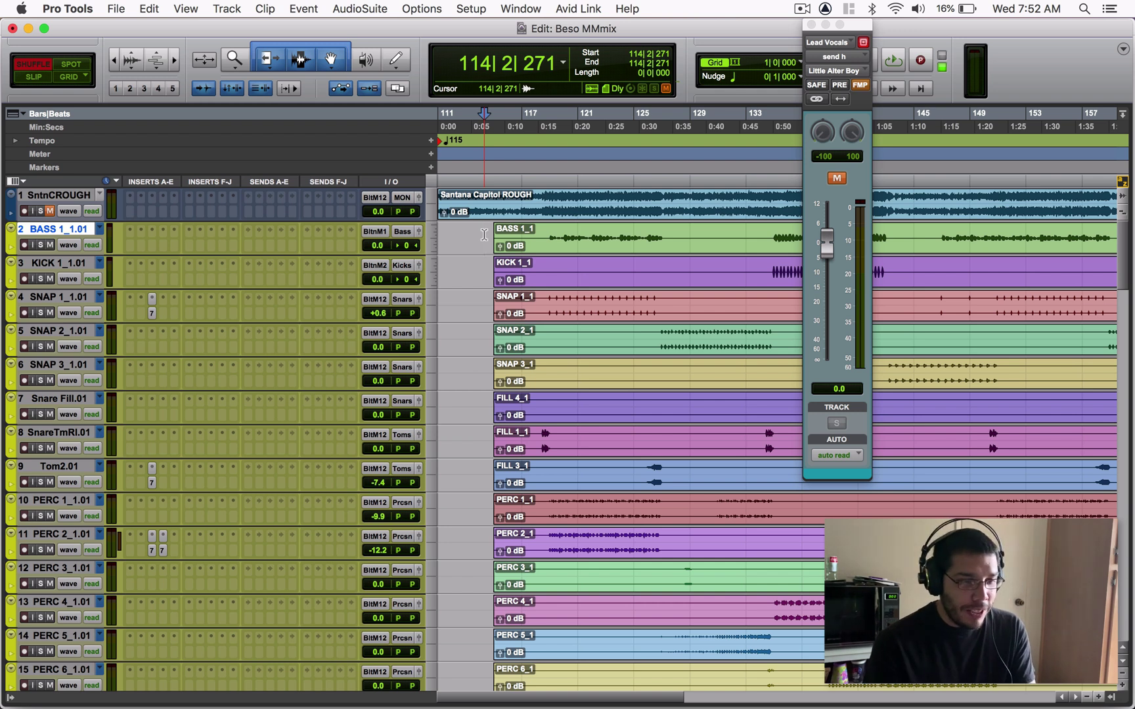
pyautogui.click(493, 233)
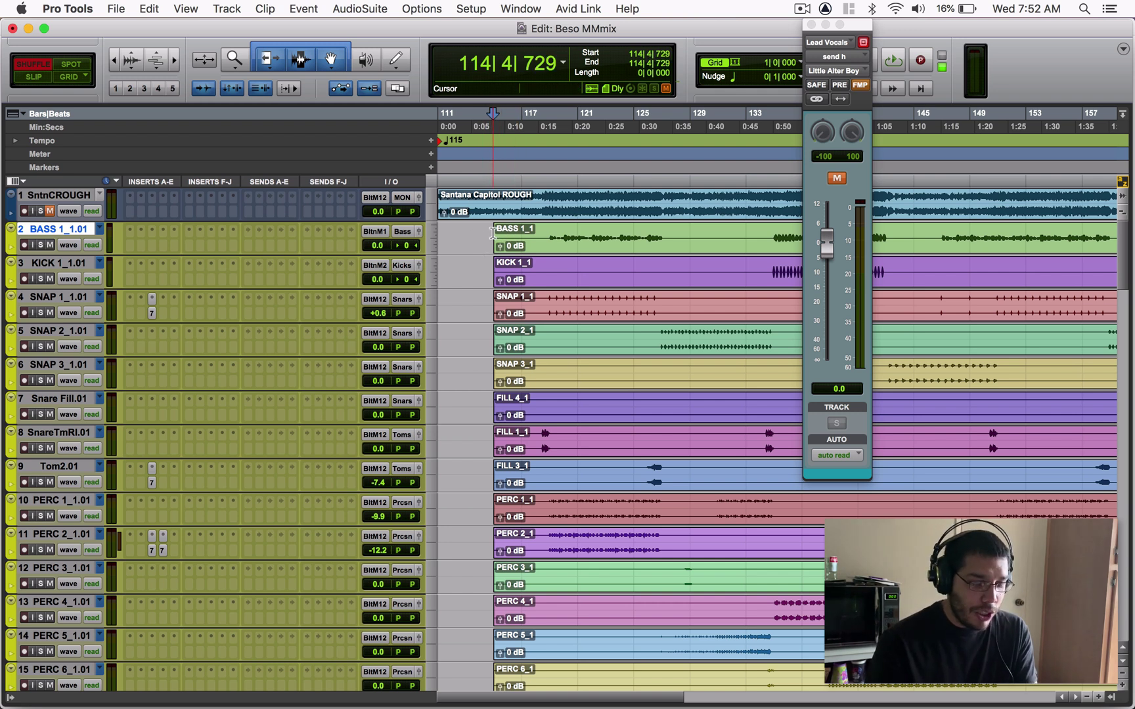
pyautogui.press('super+bracketright')
pyautogui.press('super+bracketright')
pyautogui.press('super+bracketleft')
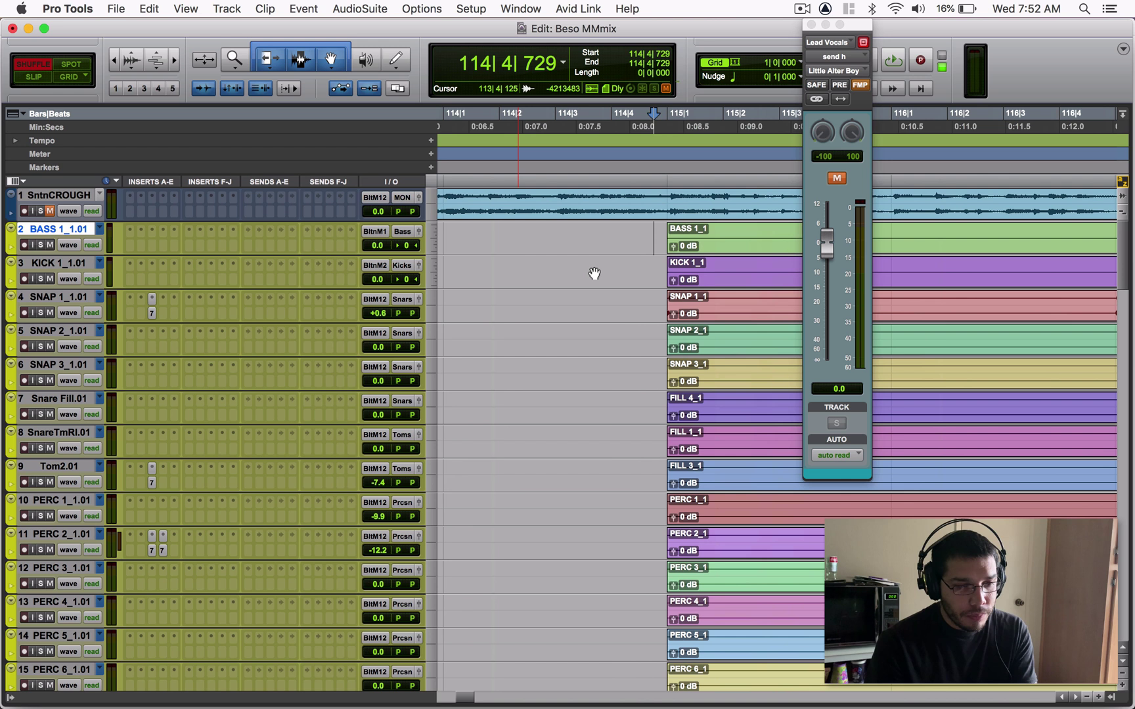
pyautogui.press('F4')
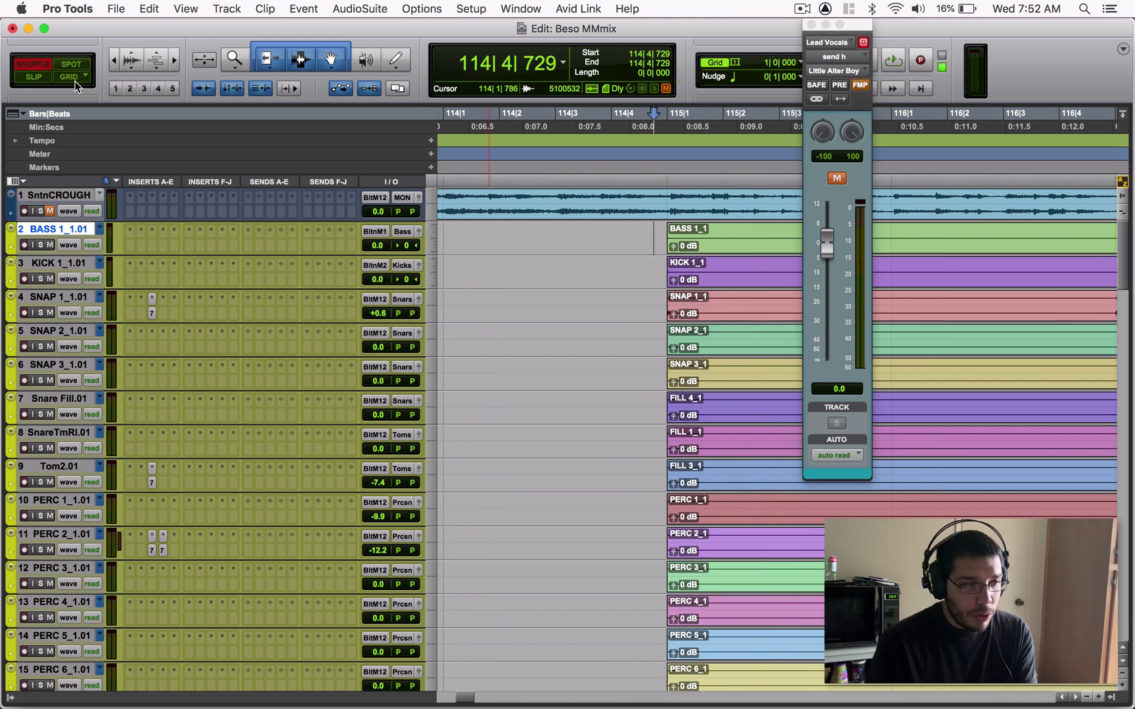
pyautogui.click(664, 231)
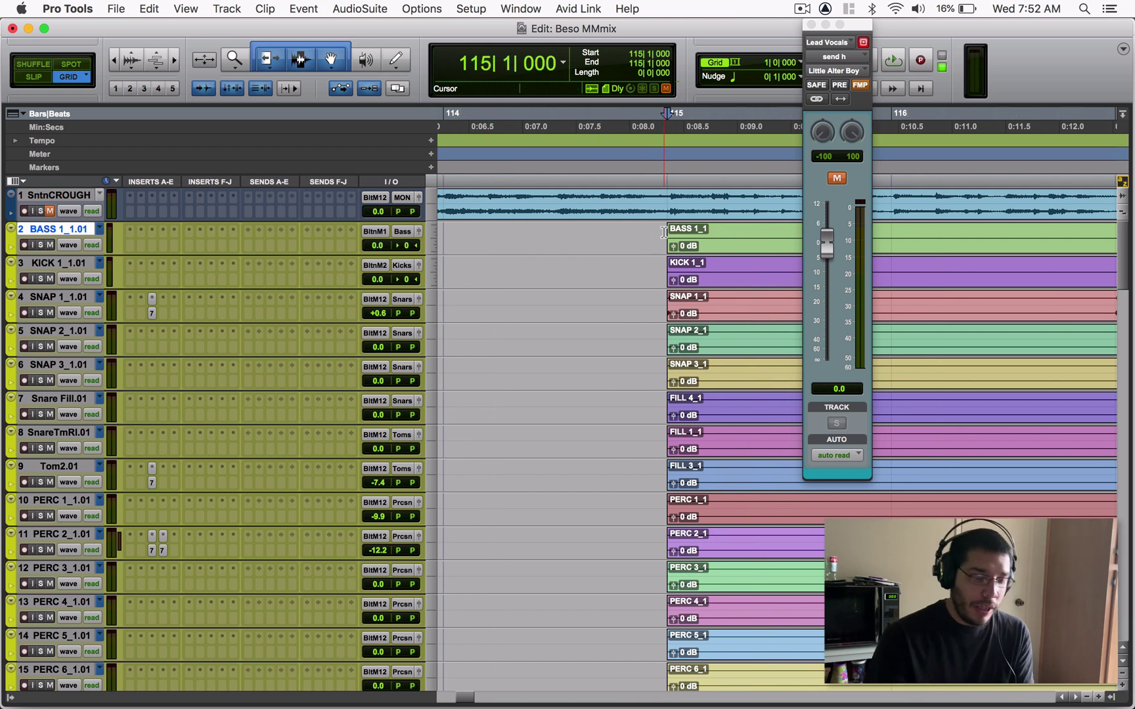
pyautogui.hotkey('alt', 'shift', 'Tab')
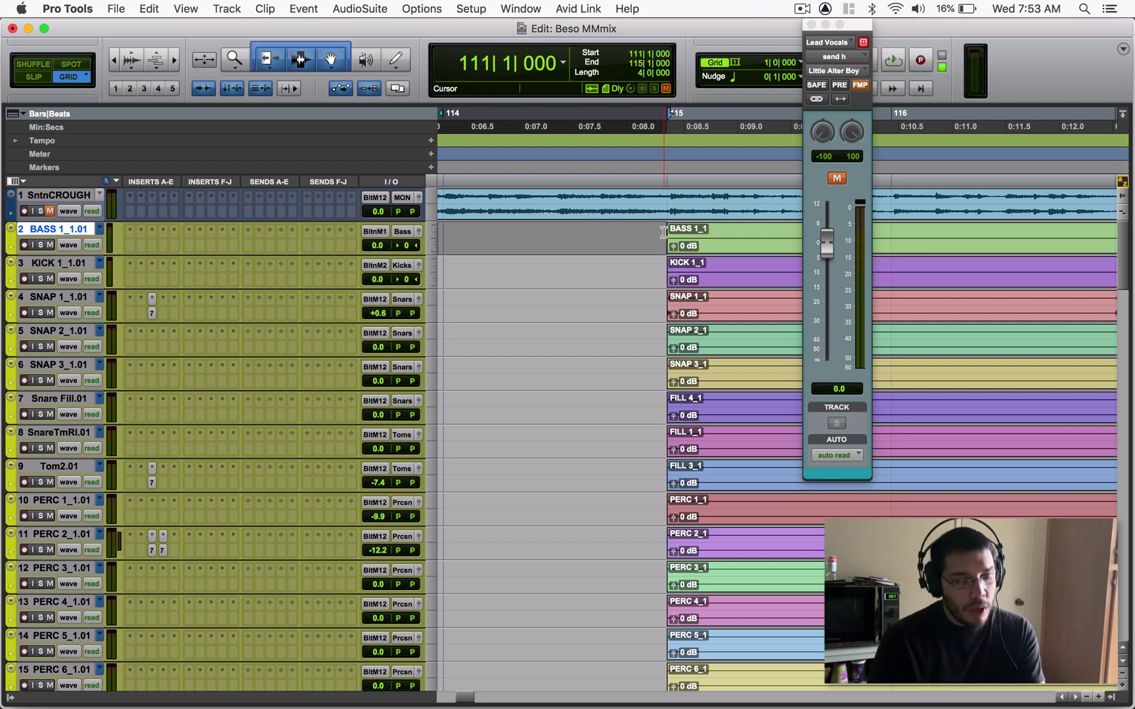
pyautogui.press('super+bracketleft')
pyautogui.press('super+bracketleft')
pyautogui.press('super+bracketleft')
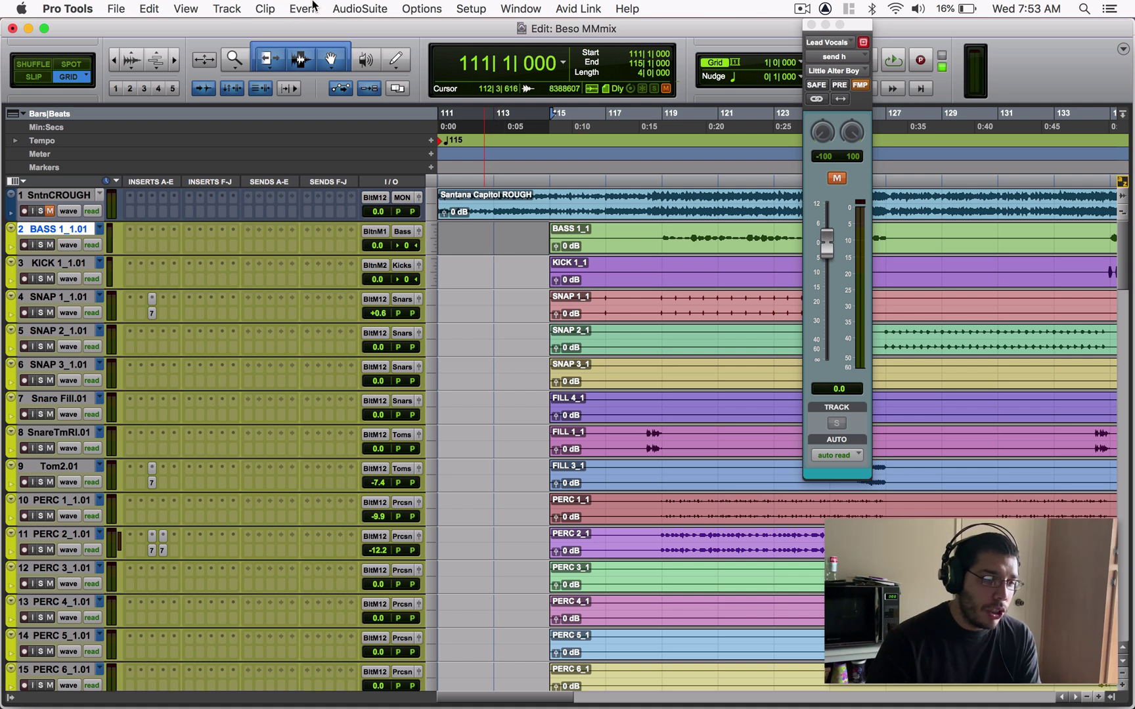
# - Remove the selected empty intro bars from the session with Cut Time
pyautogui.click(295, 10)
pyautogui.moveTo(329, 28)
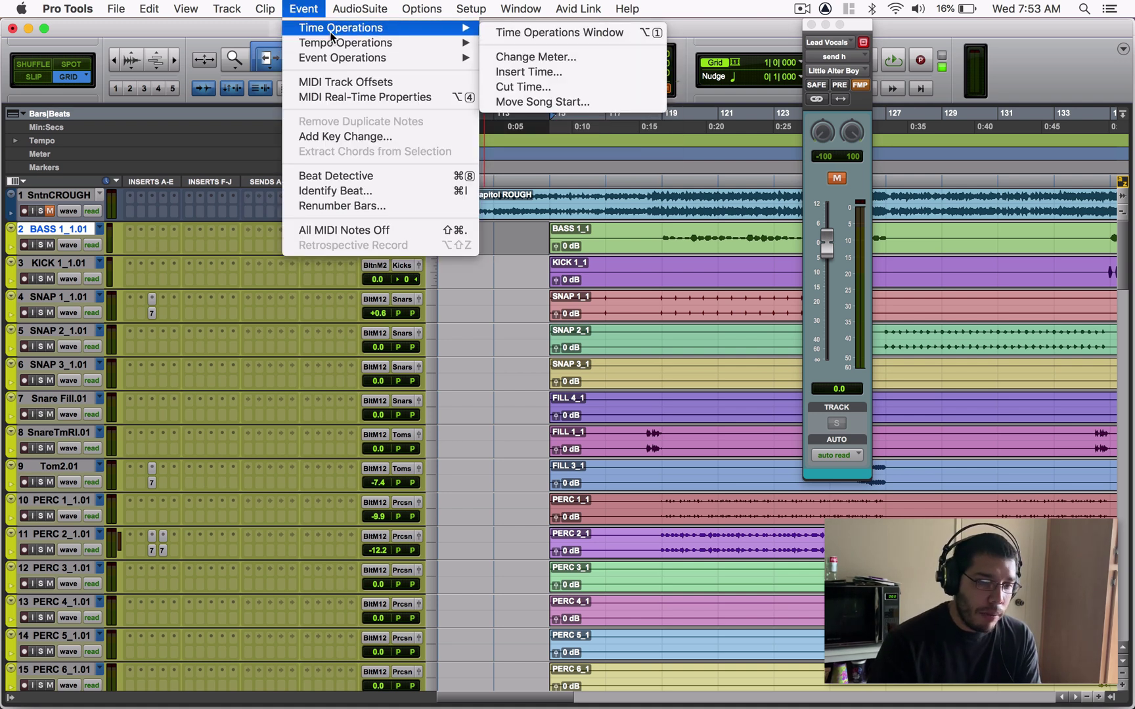
pyautogui.click(568, 90)
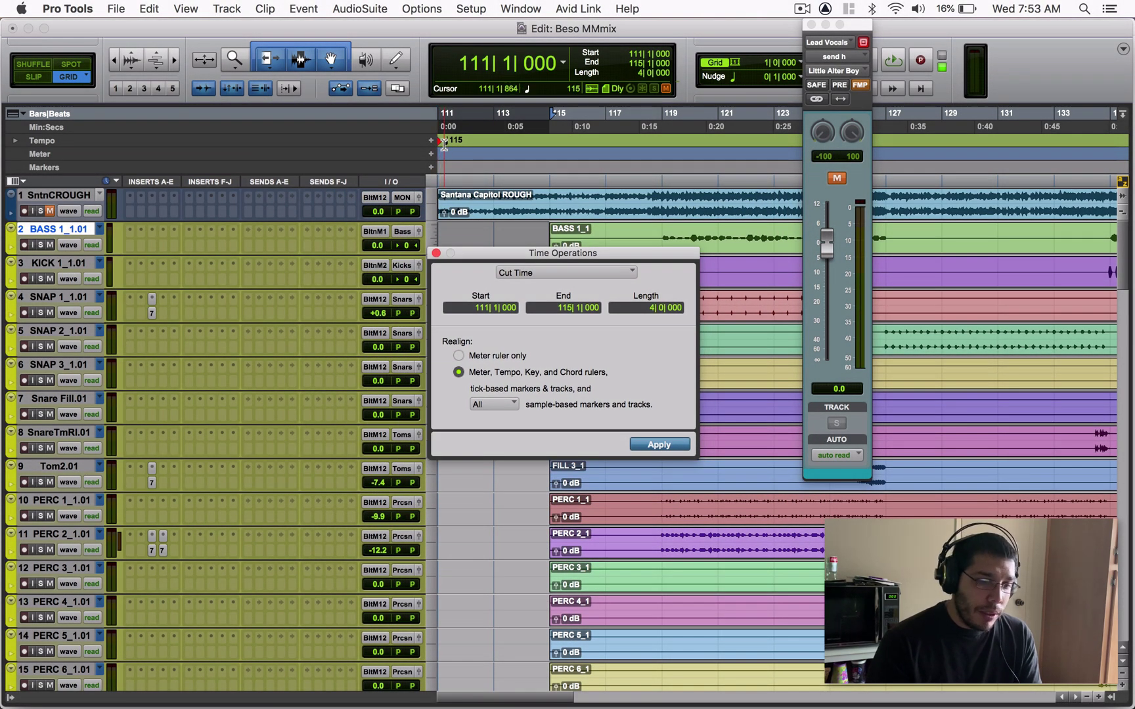
pyautogui.click(662, 445)
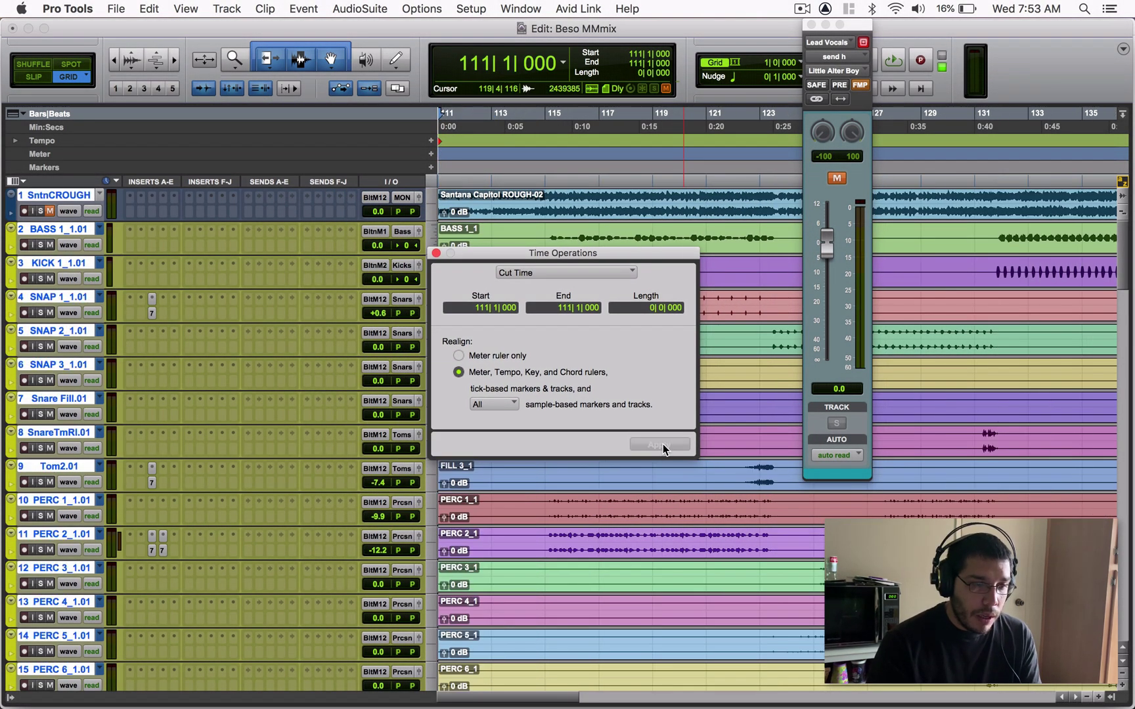
pyautogui.click(436, 253)
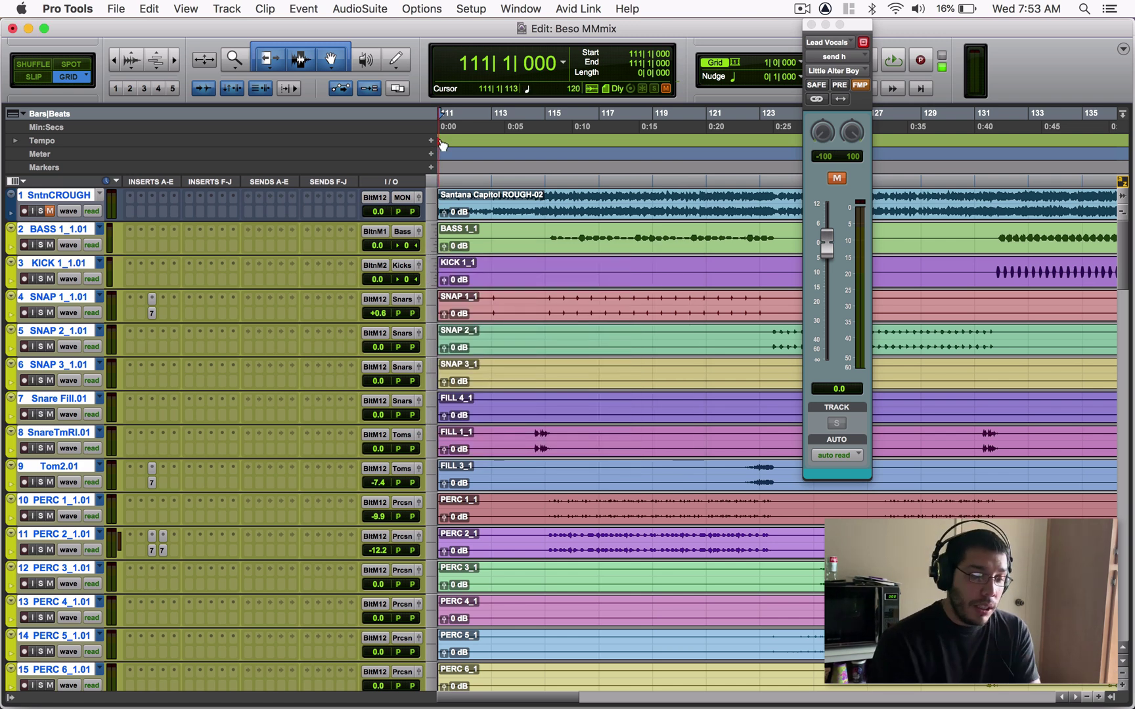
# - Change the tempo event at bar 111 to 115 BPM
pyautogui.press('super+bracketright')
pyautogui.press('super+bracketright')
pyautogui.press('super+bracketright')
pyautogui.doubleClick(440, 144)
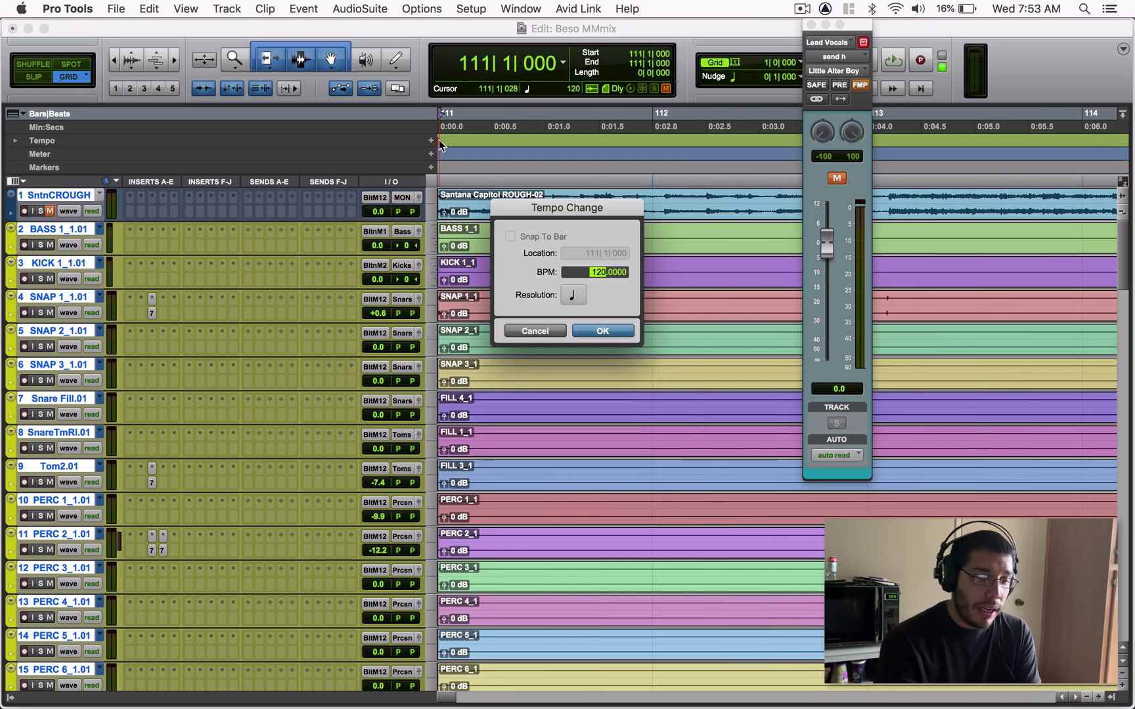
pyautogui.write('115')
pyautogui.press('Return')
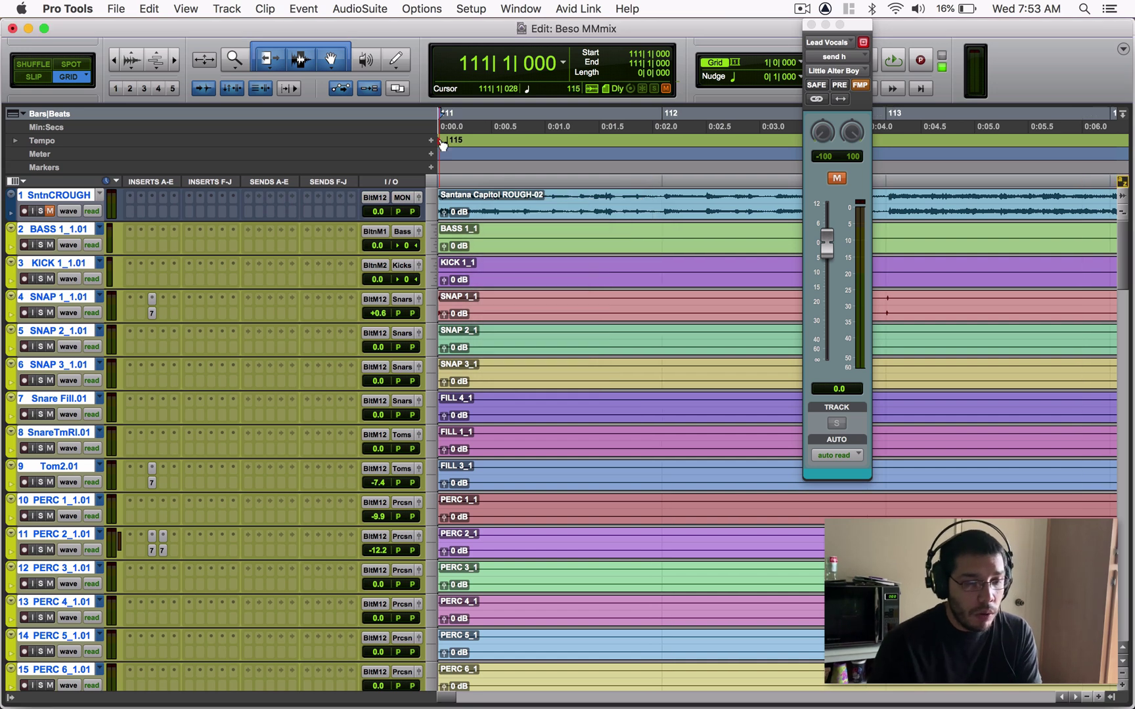
pyautogui.press('super+bracketleft')
pyautogui.press('super+bracketleft')
pyautogui.press('super+bracketleft')
pyautogui.press('super+bracketleft')
pyautogui.scroll(-10, 657, 481)
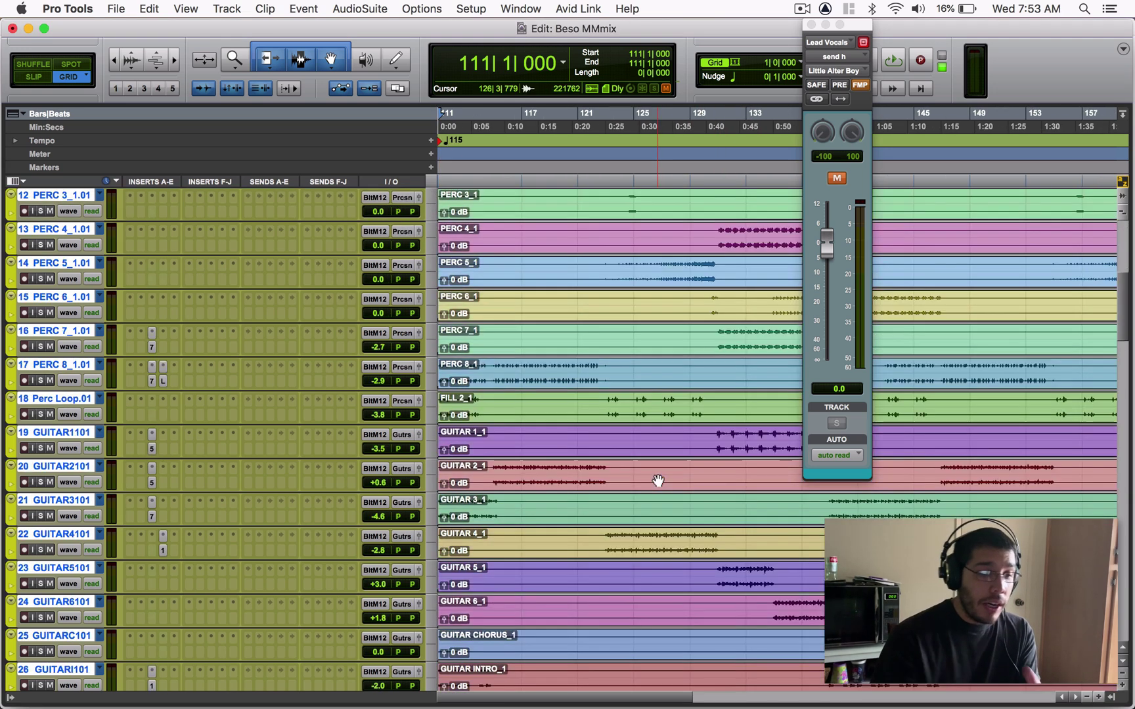
pyautogui.scroll(-15, 658, 482)
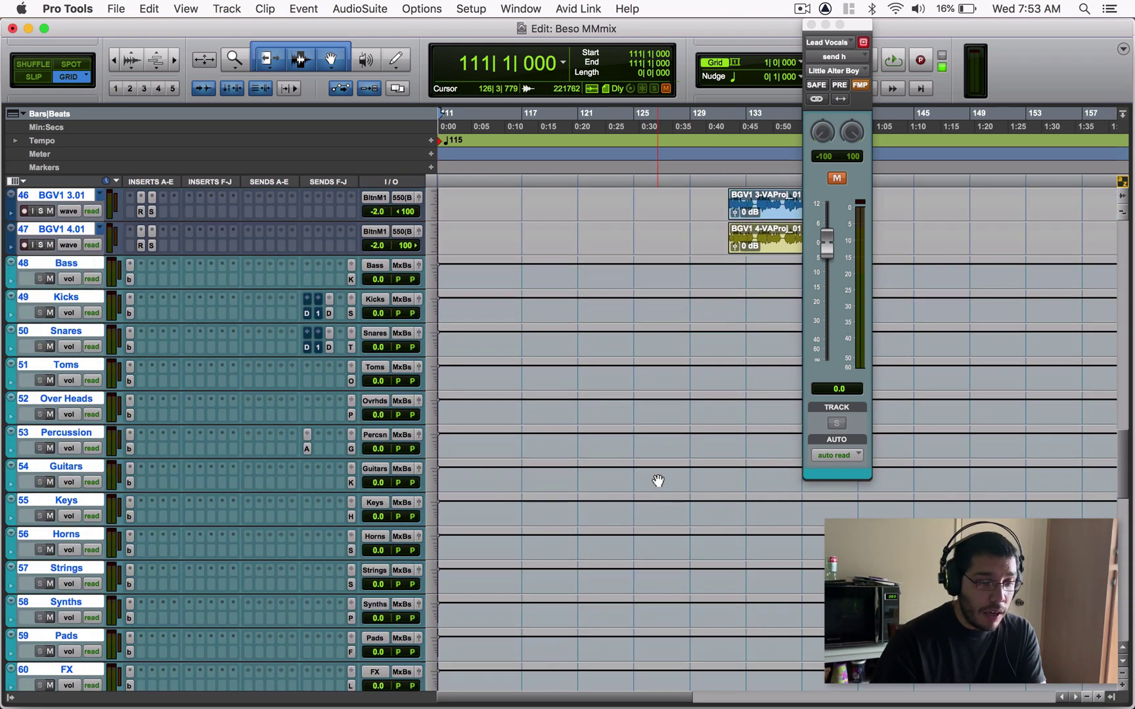
pyautogui.scroll(-8, 657, 481)
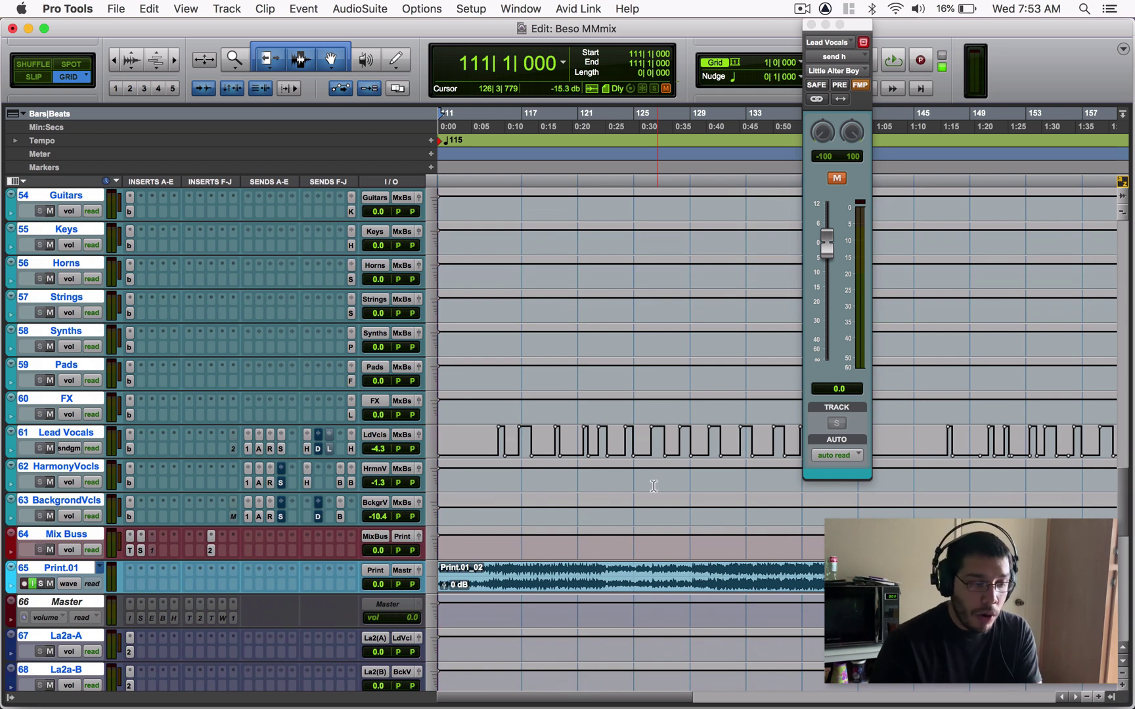
pyautogui.scroll(2, 654, 486)
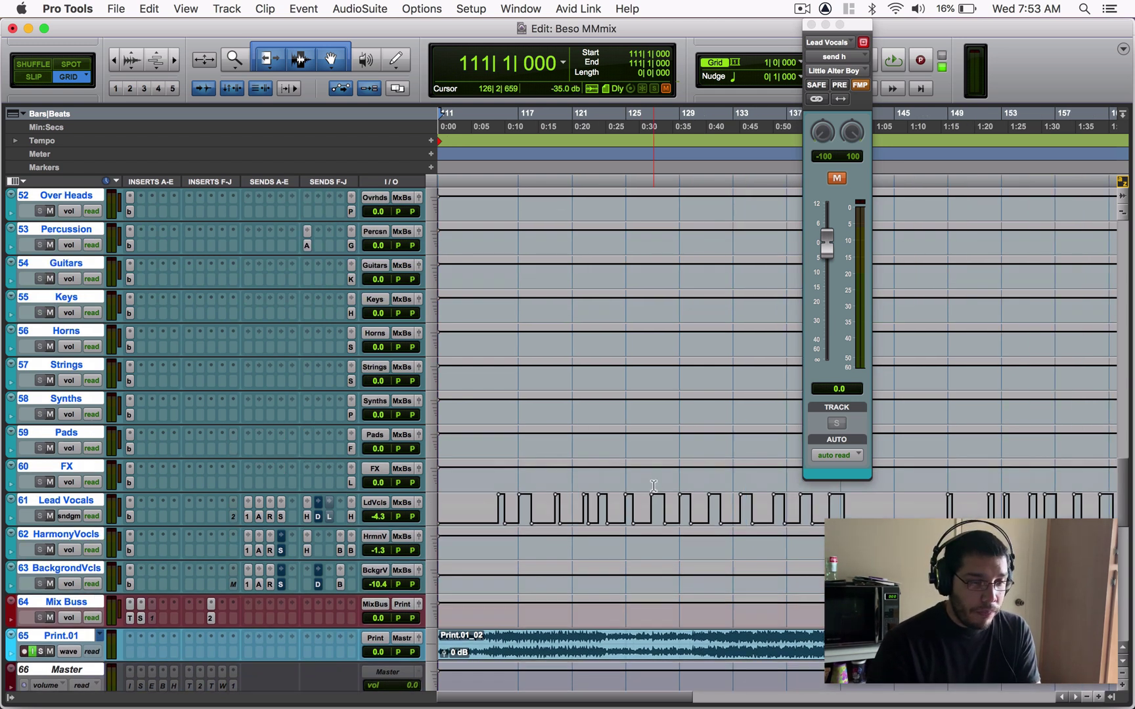
pyautogui.scroll(20, 654, 486)
pyautogui.scroll(-20, 654, 486)
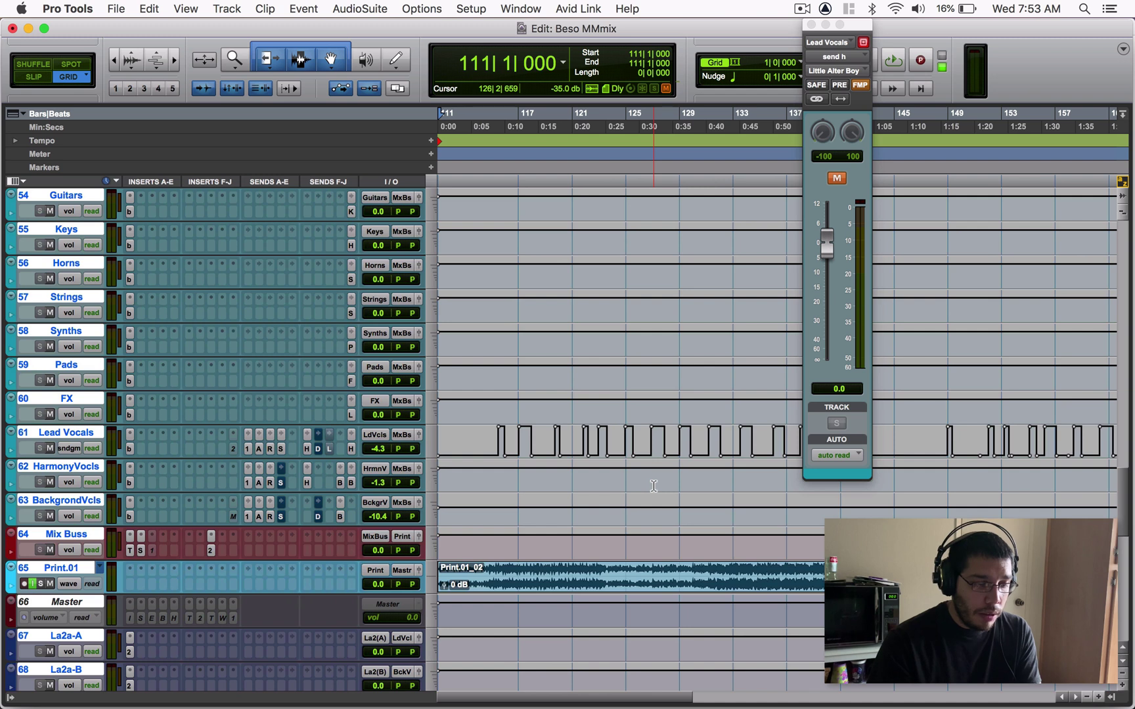
pyautogui.scroll(-20, 654, 486)
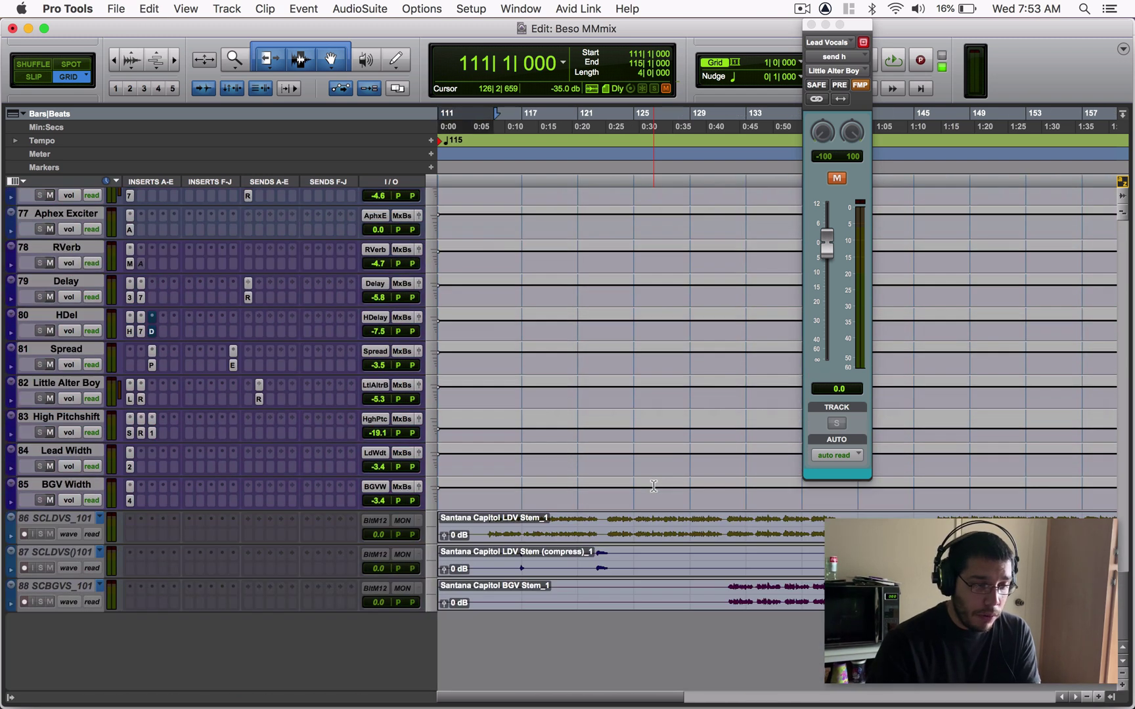
pyautogui.press('super+z')
pyautogui.press('super+shift+z')
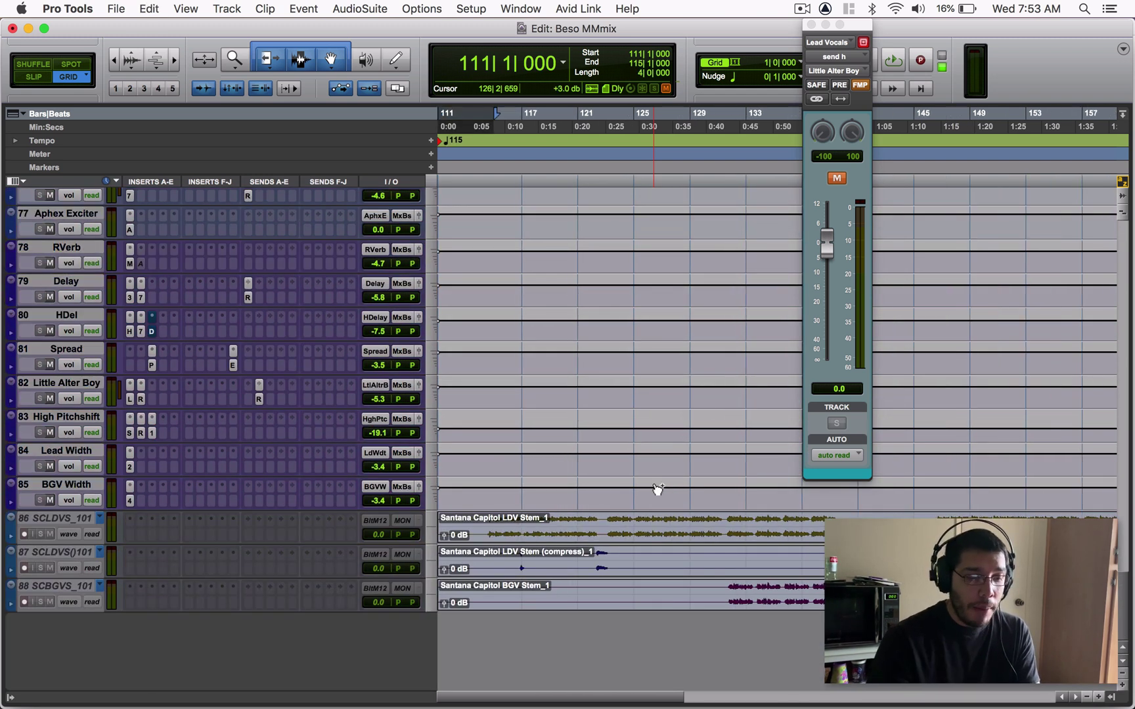
pyautogui.press('super+z')
pyautogui.scroll(20, 656, 490)
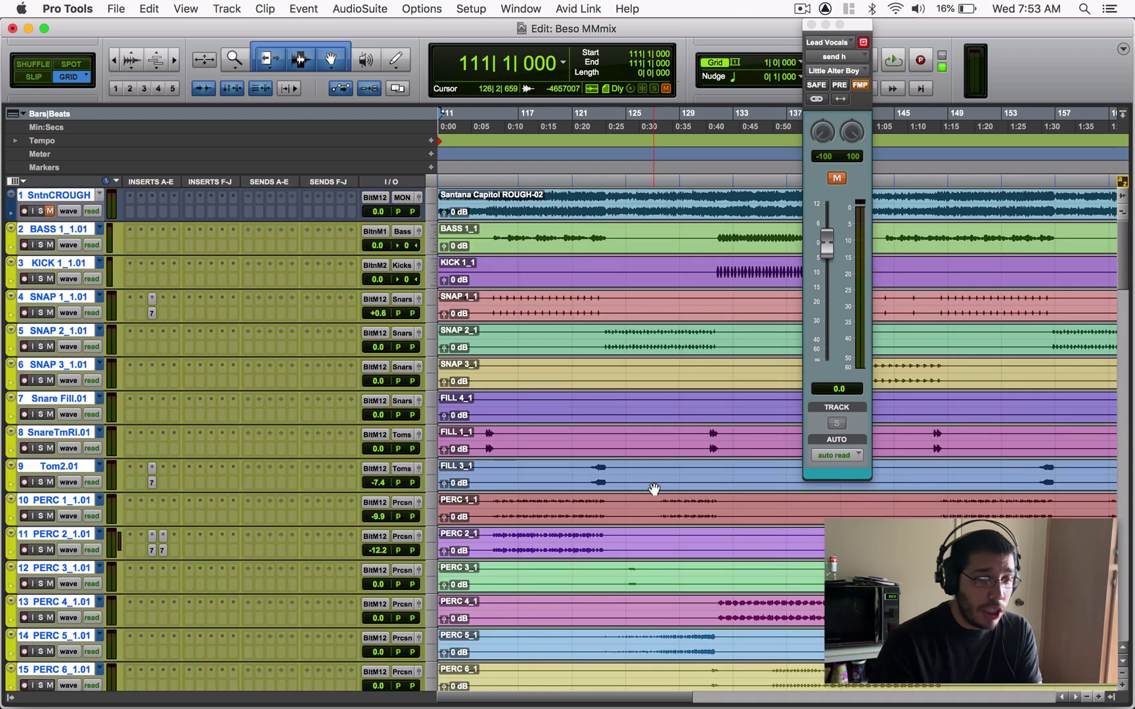
pyautogui.press('super+shift+z')
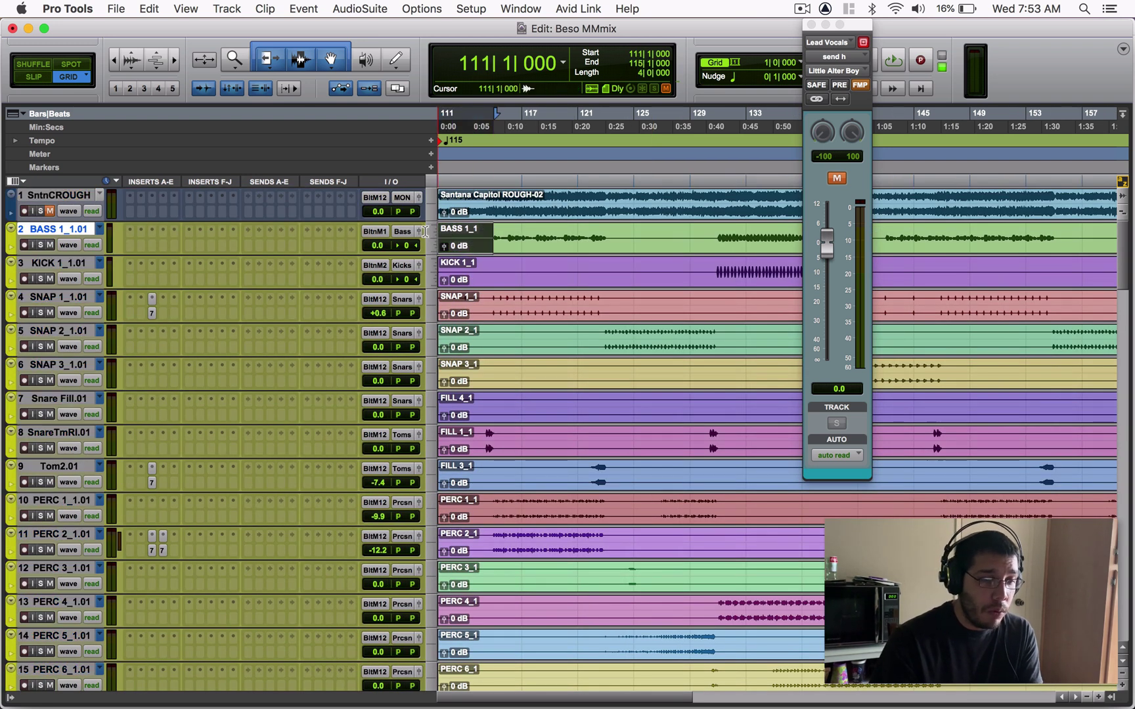
pyautogui.click(314, 8)
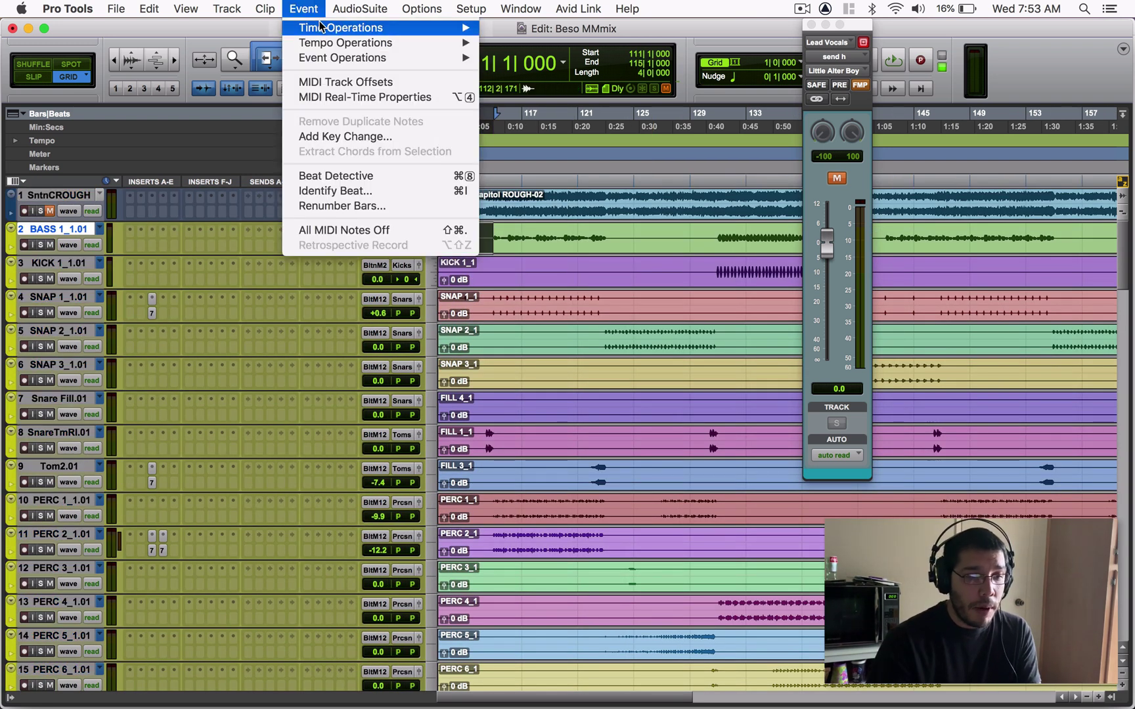
pyautogui.moveTo(329, 27)
pyautogui.click(710, 438)
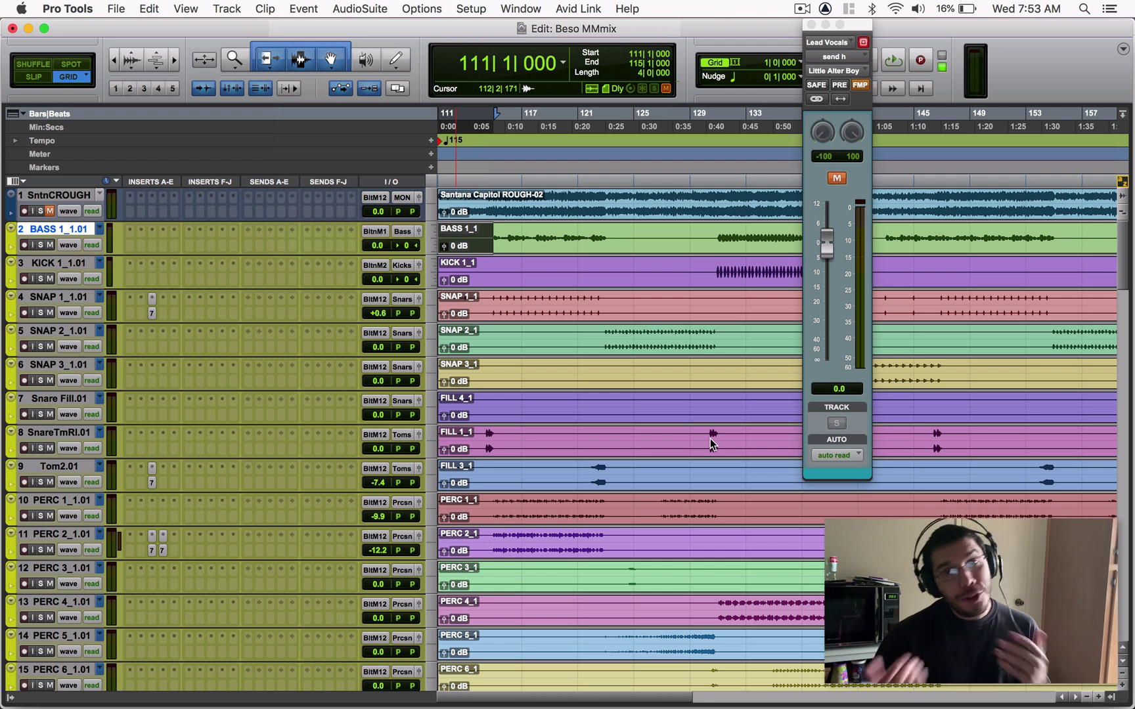
pyautogui.scroll(-17, 710, 438)
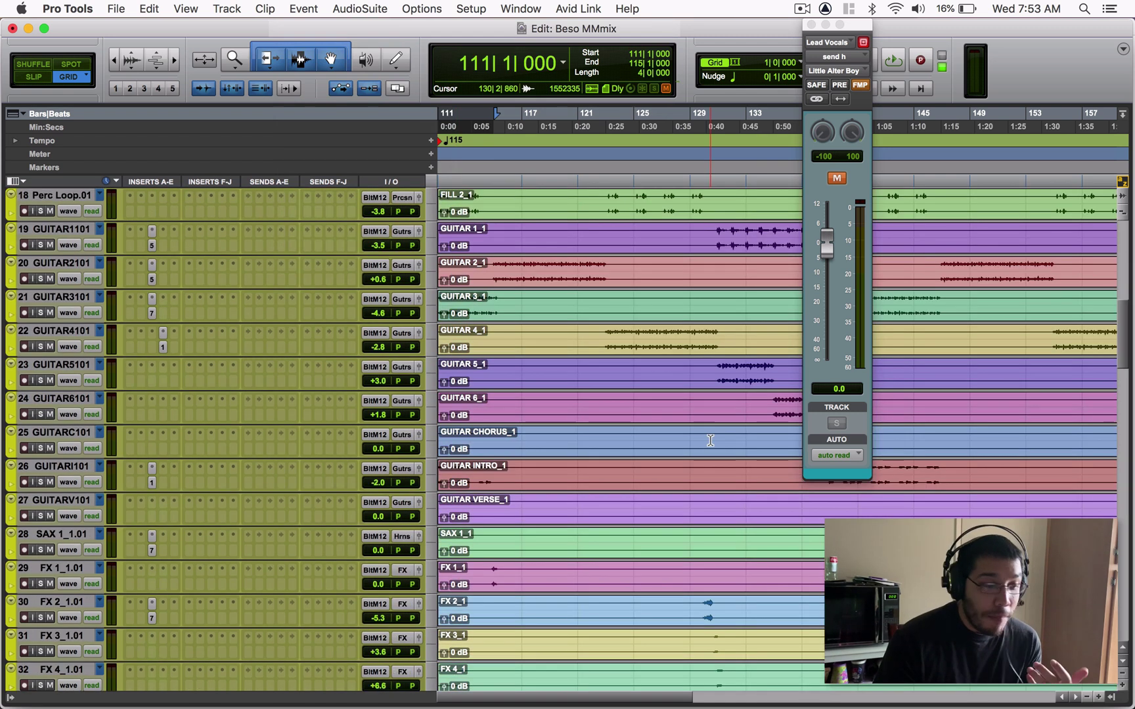
pyautogui.scroll(-4, 710, 438)
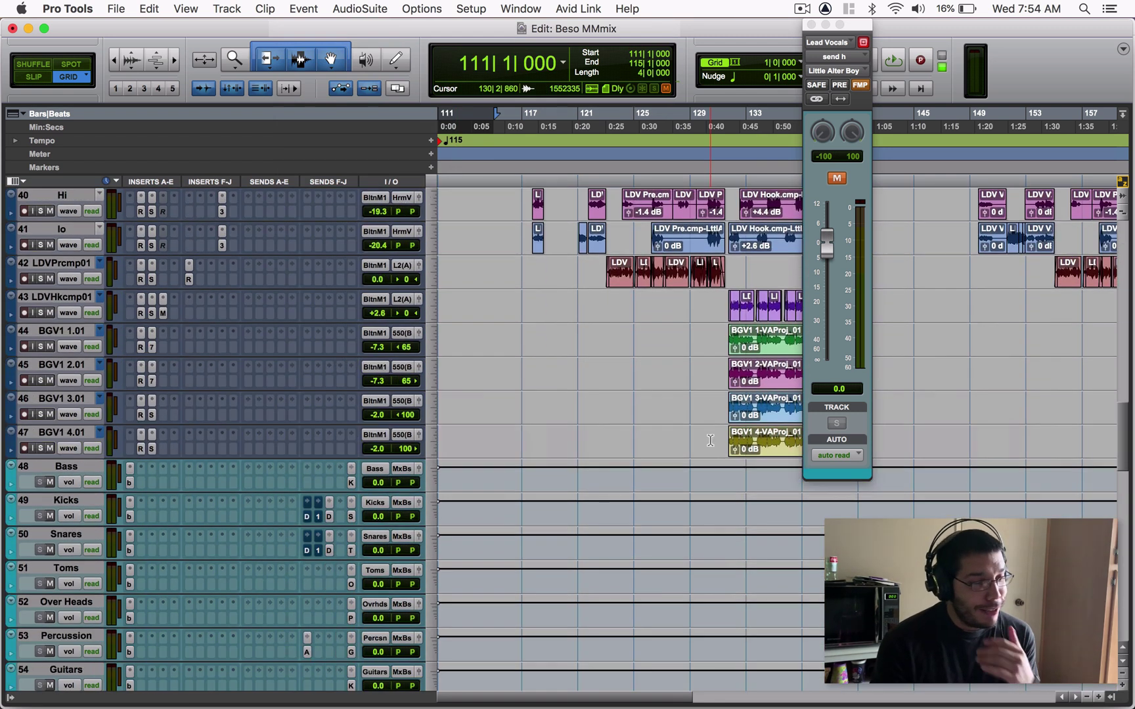
pyautogui.click(130, 480)
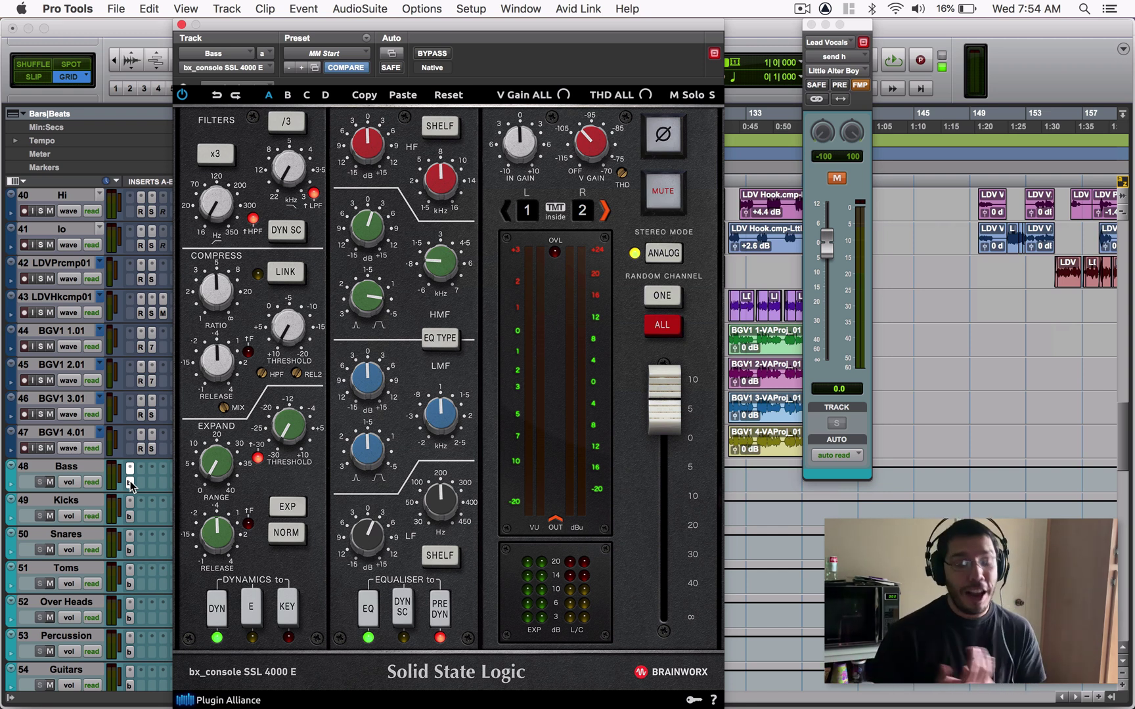
pyautogui.click(129, 483)
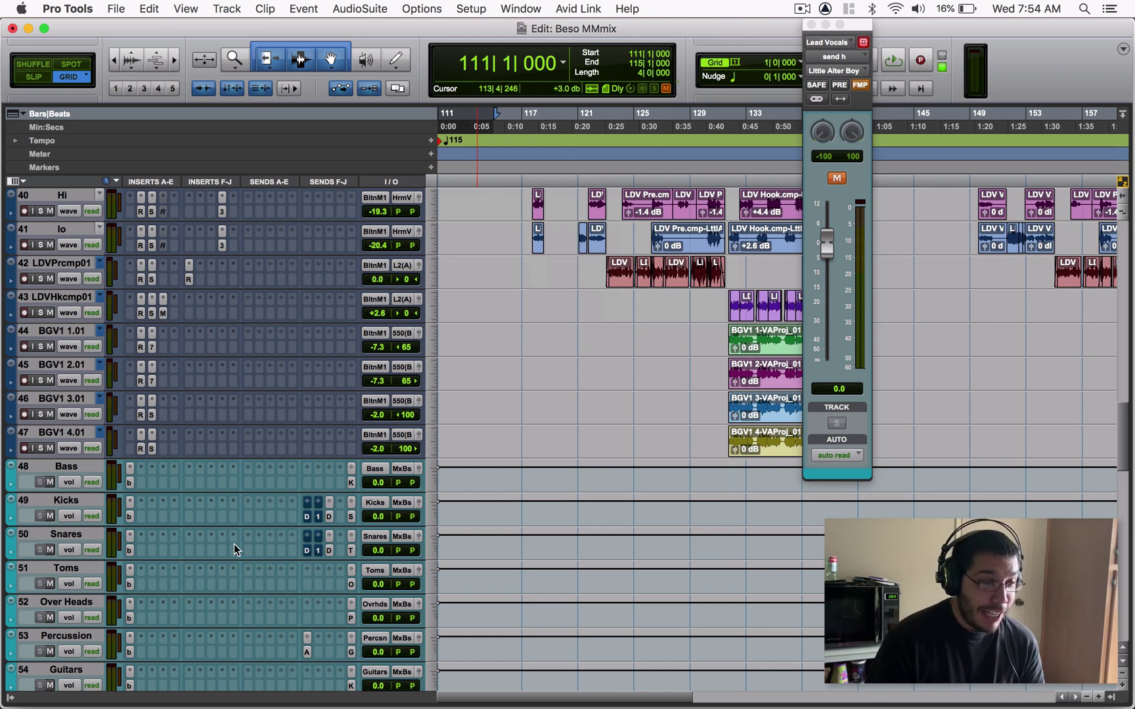
pyautogui.scroll(-9, 234, 543)
pyautogui.scroll(6, 234, 544)
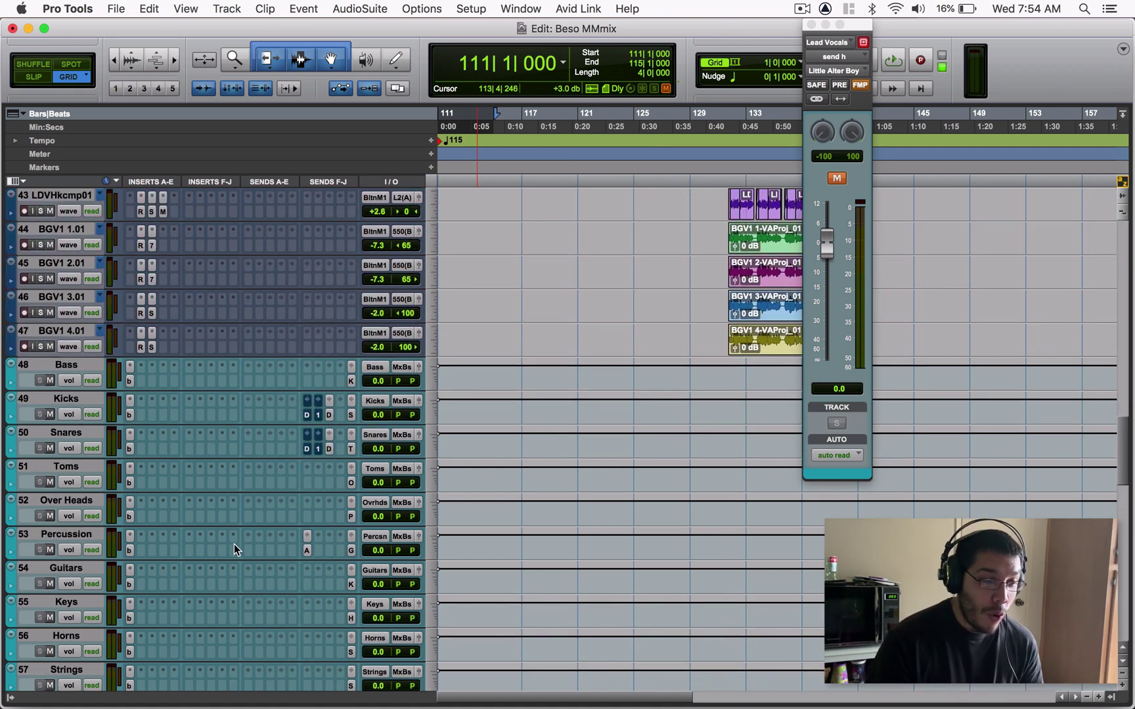
pyautogui.scroll(4, 234, 544)
pyautogui.scroll(-2, 234, 543)
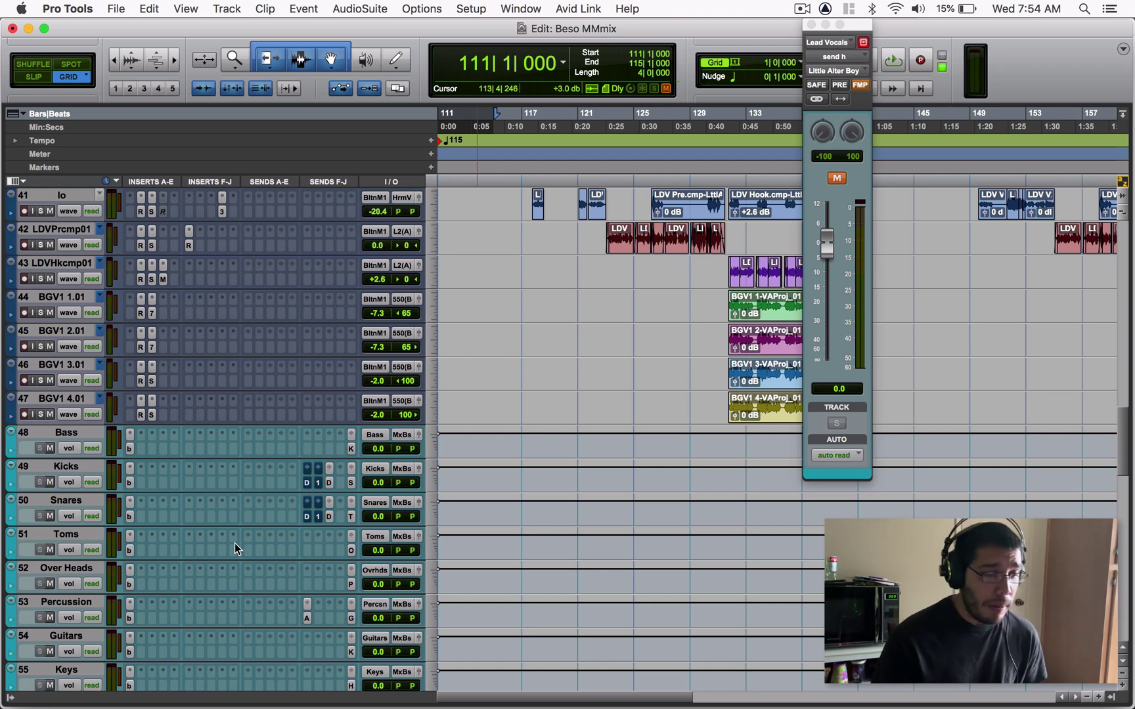
pyautogui.scroll(-10, 237, 549)
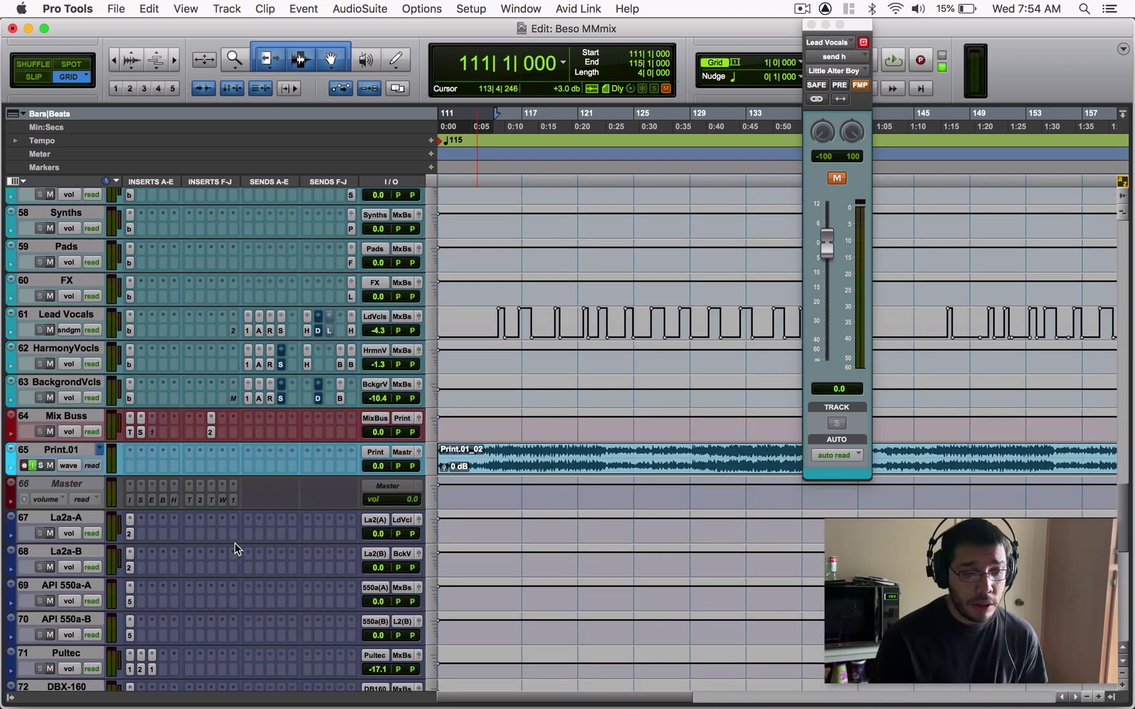